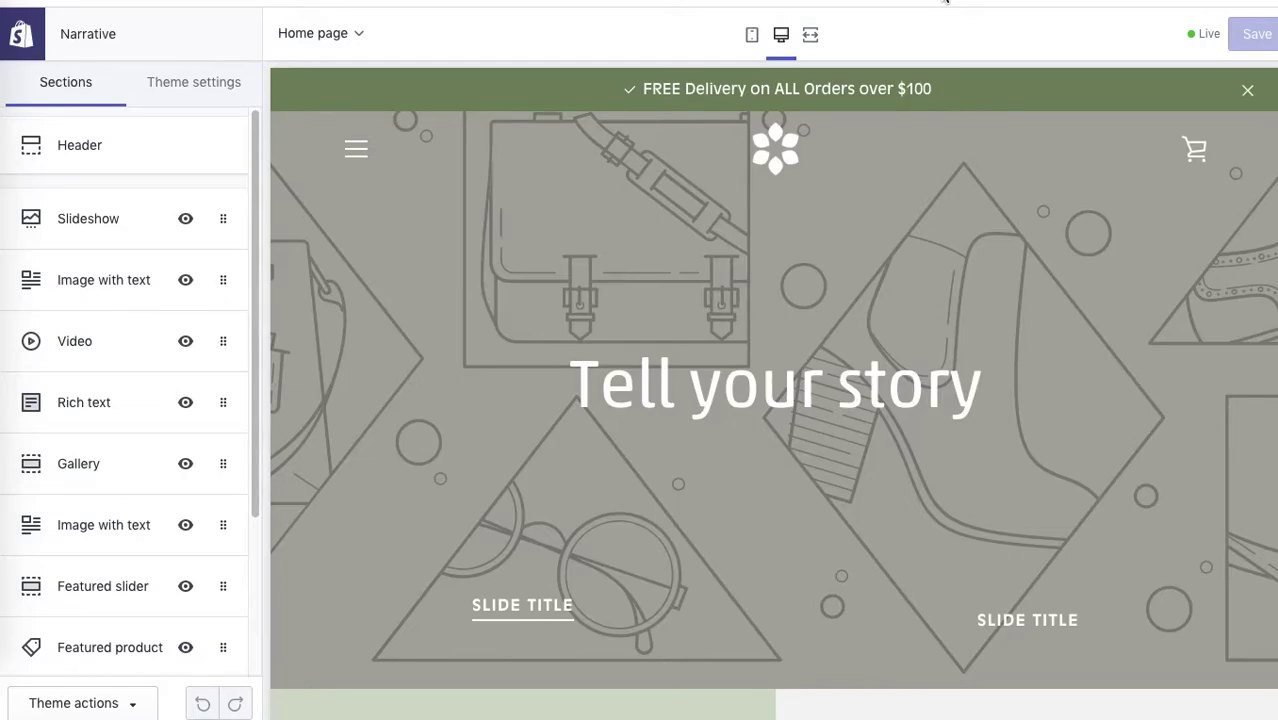
# Set the Slideshow section's slide height to 'Adapt to first slide', leaving Center buttons enabled.
pyautogui.click(82, 222)
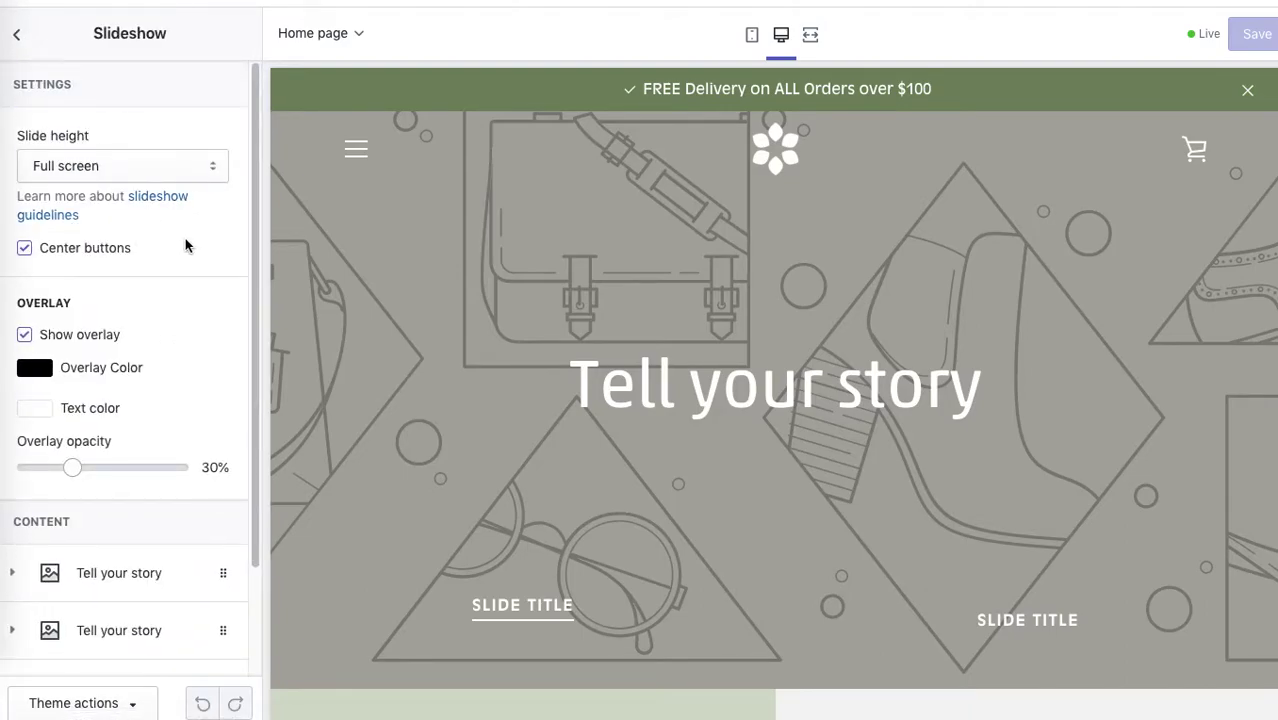
pyautogui.click(192, 175)
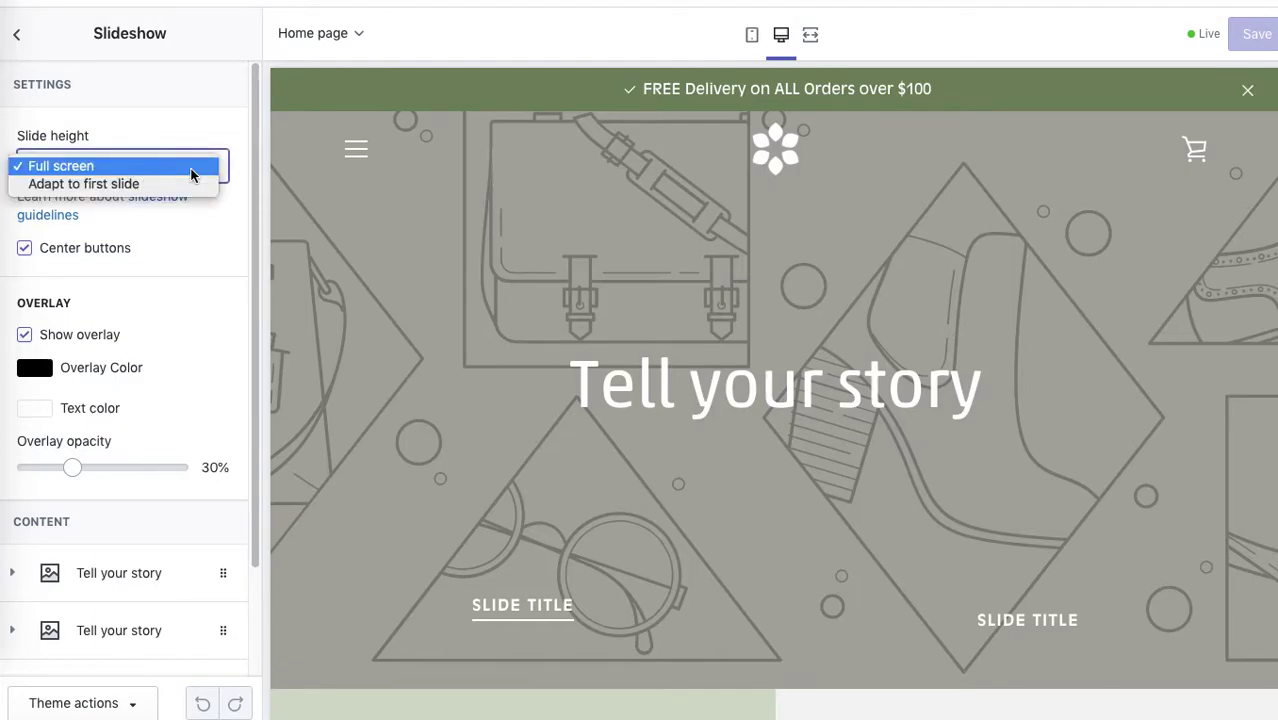
pyautogui.click(164, 185)
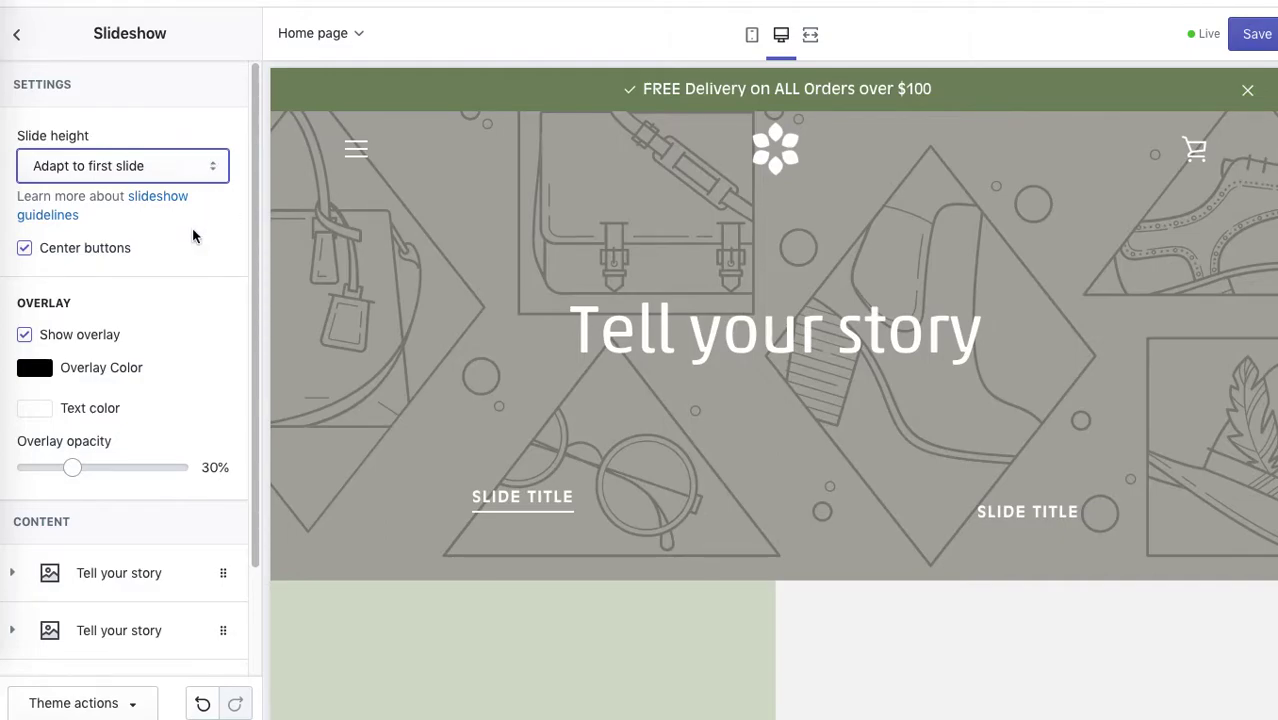
pyautogui.click(25, 250)
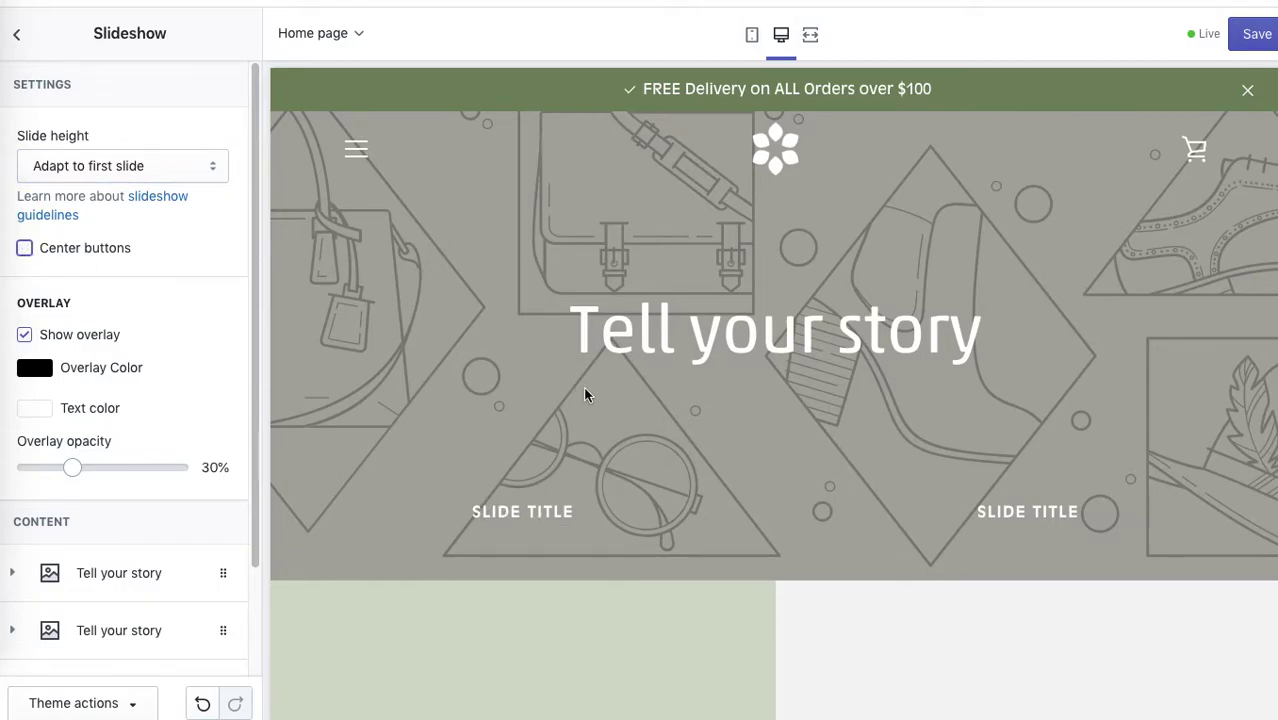
pyautogui.click(24, 251)
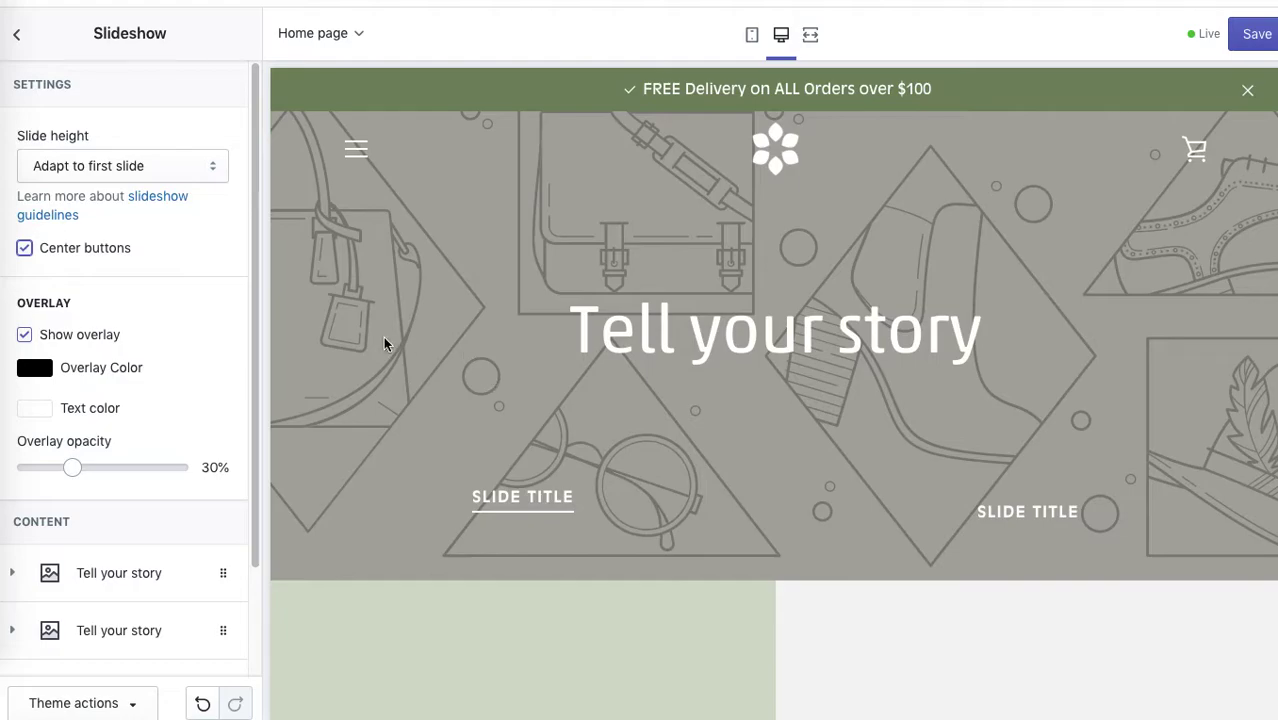
# Change the slideshow overlay colour to red #D22525 and keep the overlay shown.
pyautogui.click(25, 336)
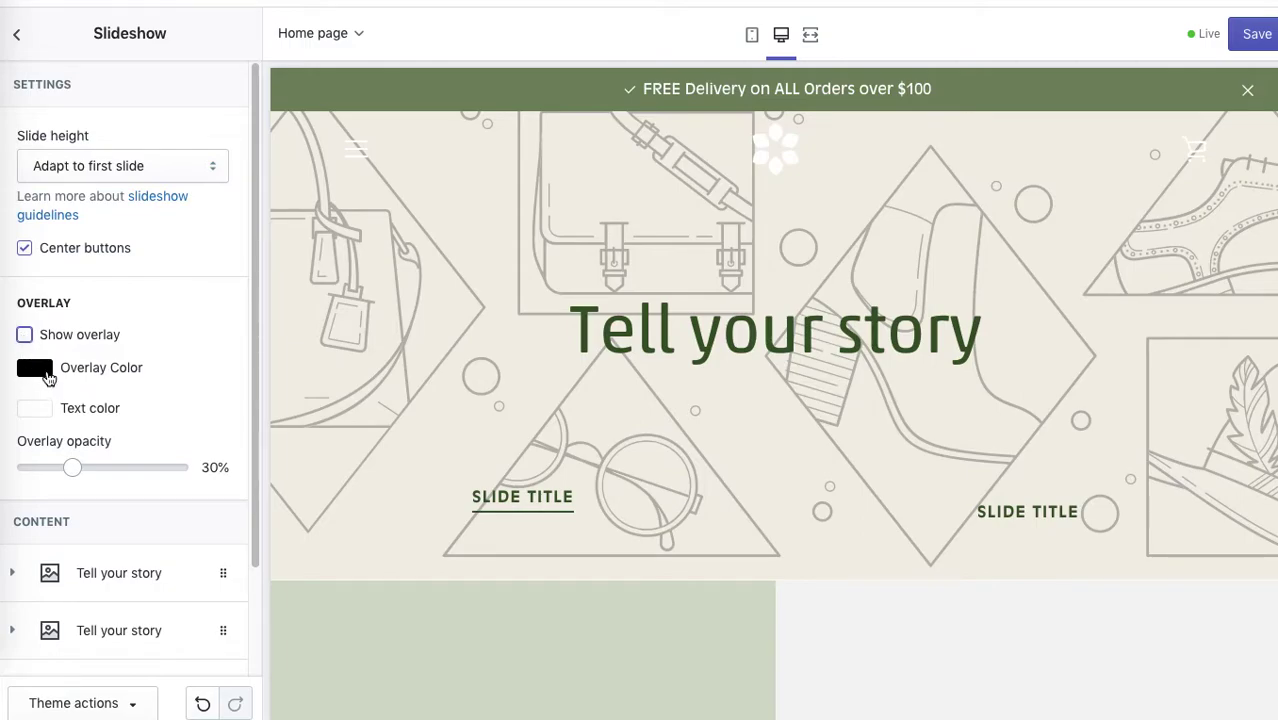
pyautogui.click(43, 373)
pyautogui.click(155, 414)
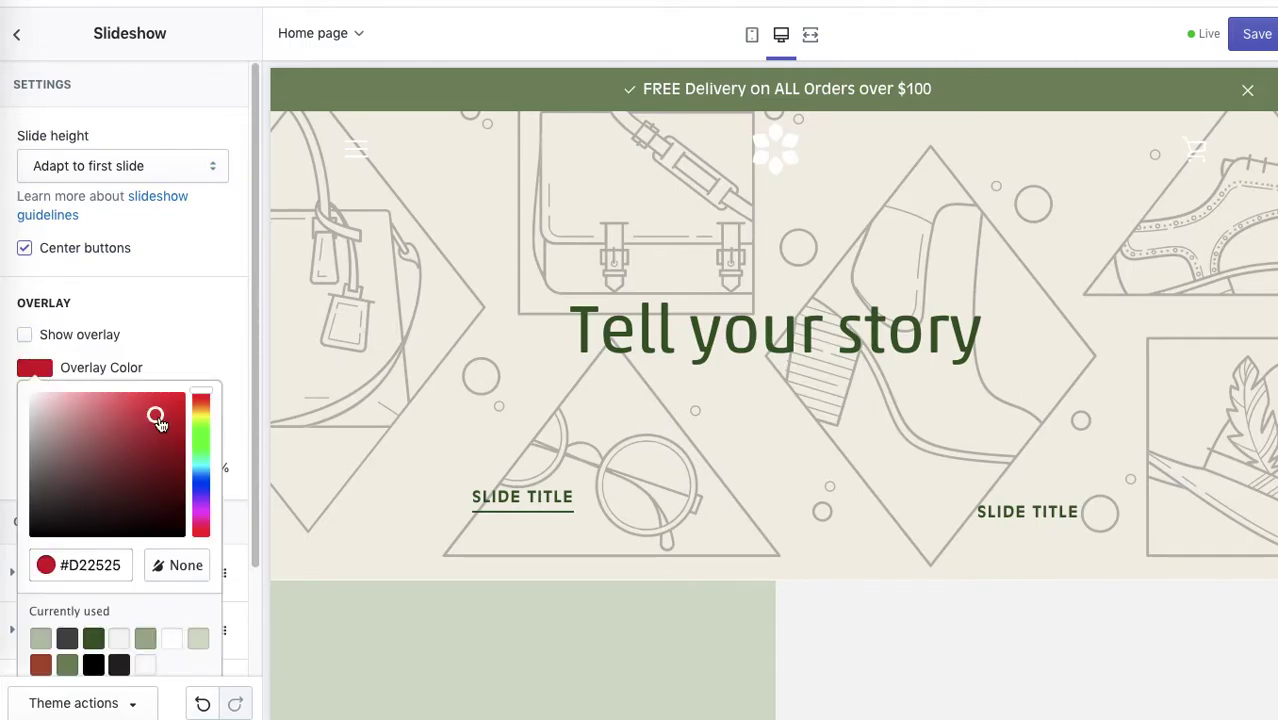
pyautogui.click(209, 337)
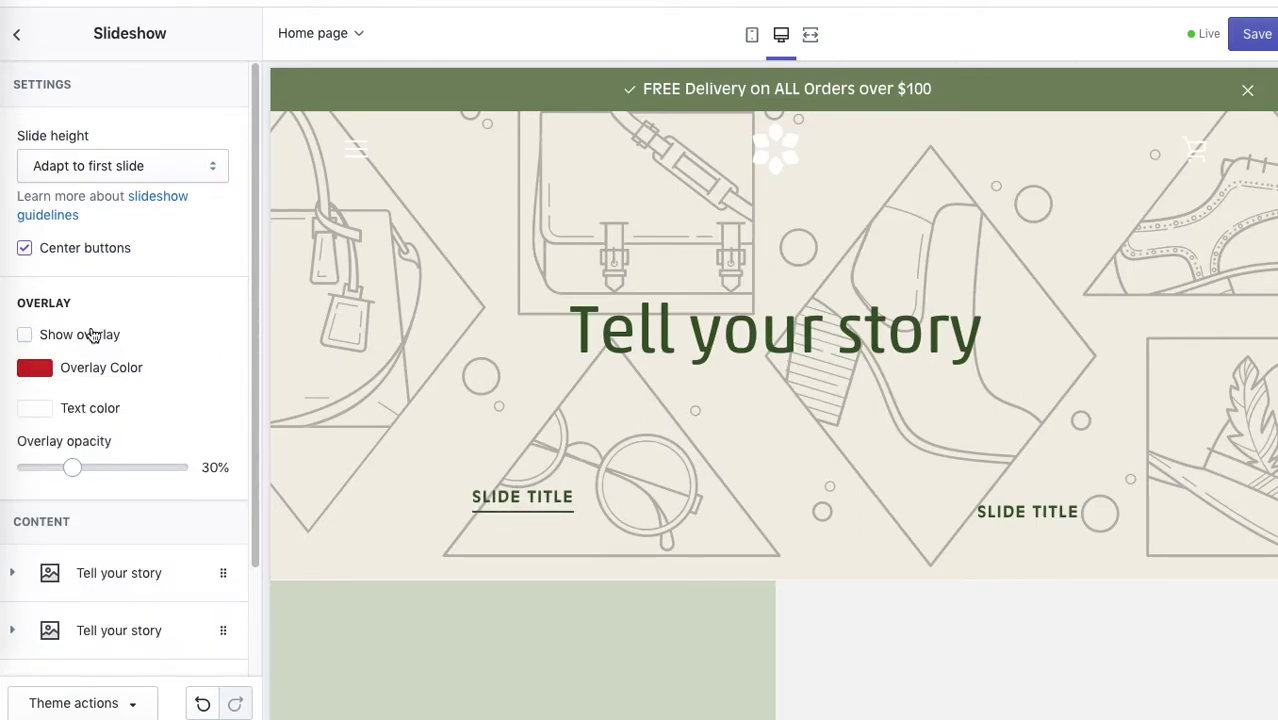
pyautogui.click(25, 336)
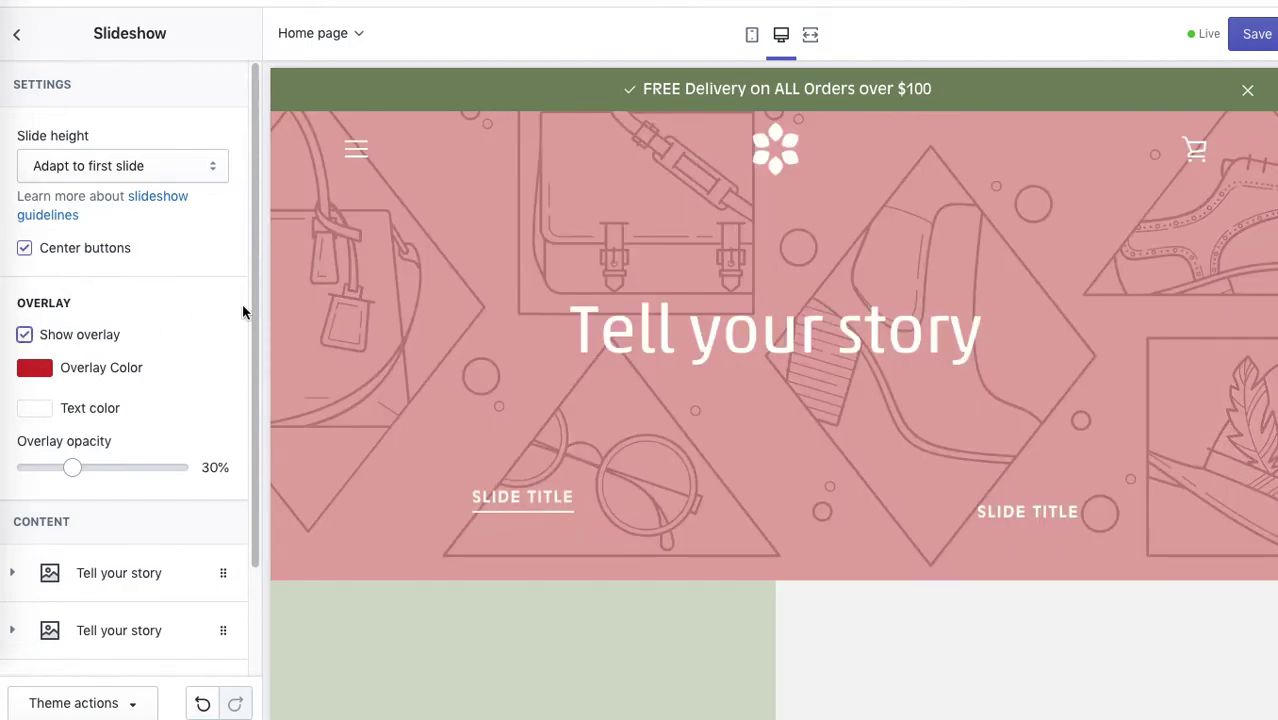
# Set the slideshow overlay opacity to 20%.
pyautogui.moveTo(254, 308); pyautogui.dragTo(251, 442)
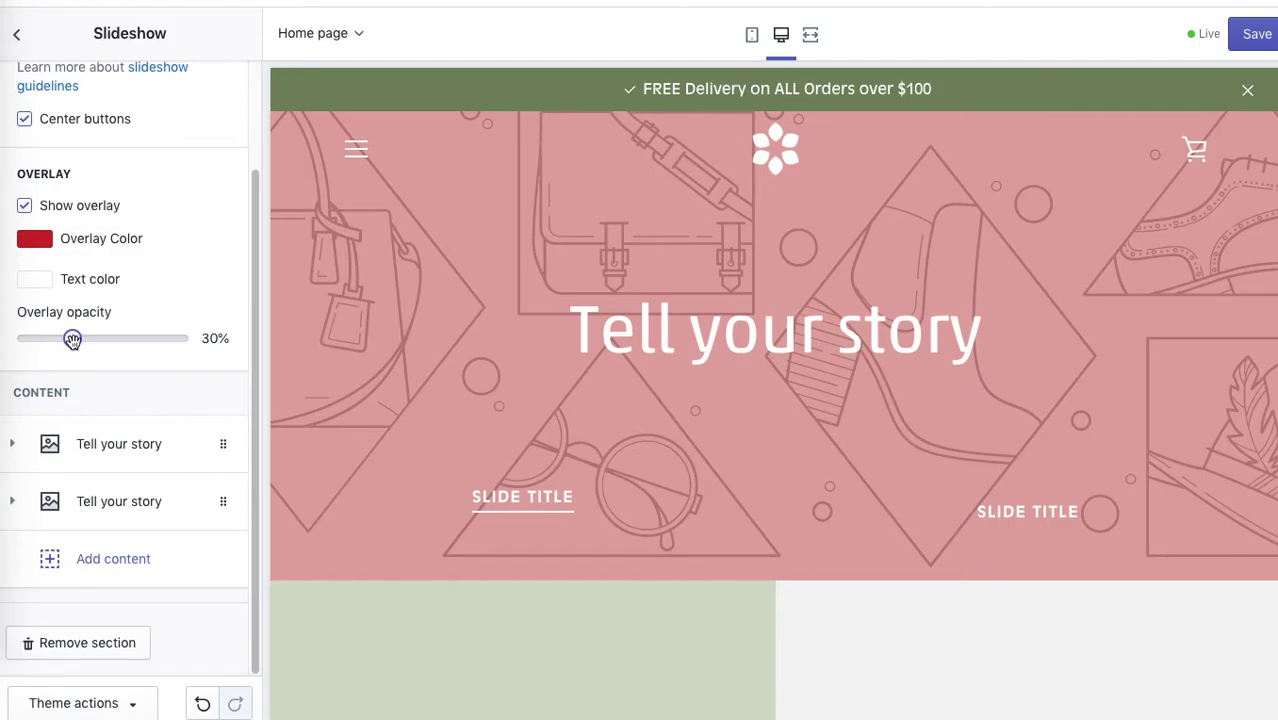
pyautogui.moveTo(72, 340); pyautogui.dragTo(100, 341)
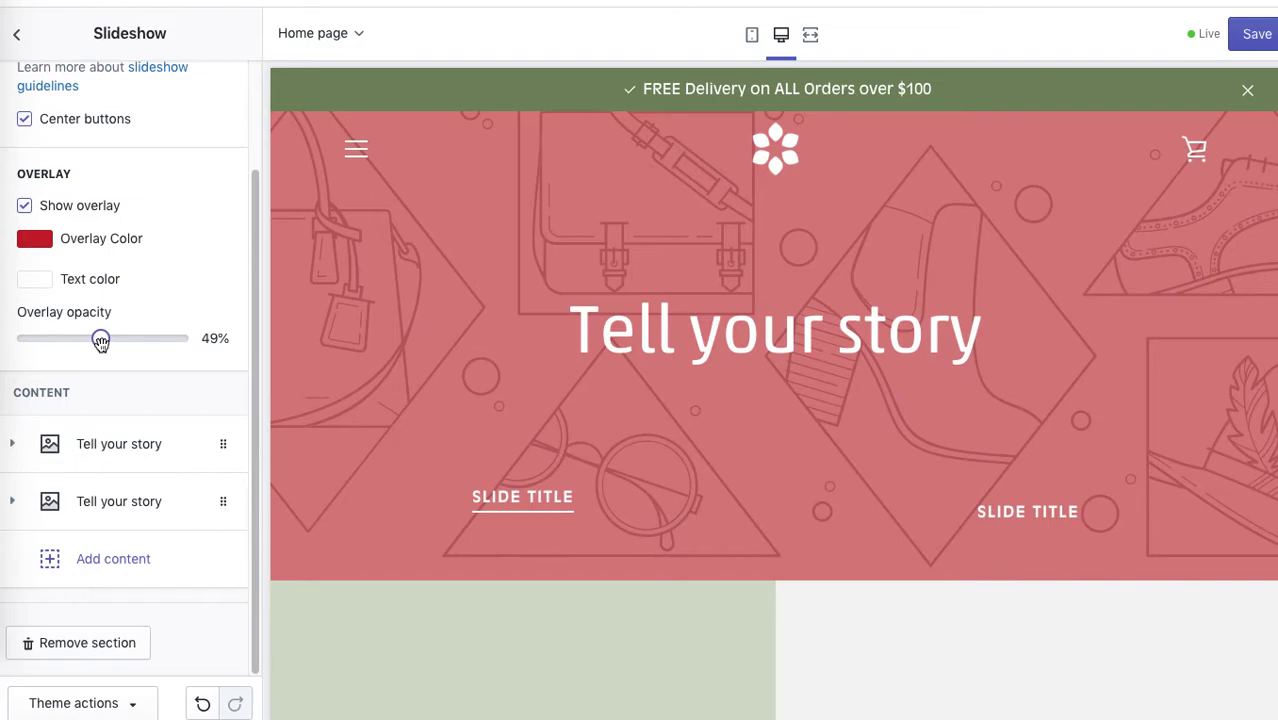
pyautogui.moveTo(100, 341); pyautogui.dragTo(117, 341)
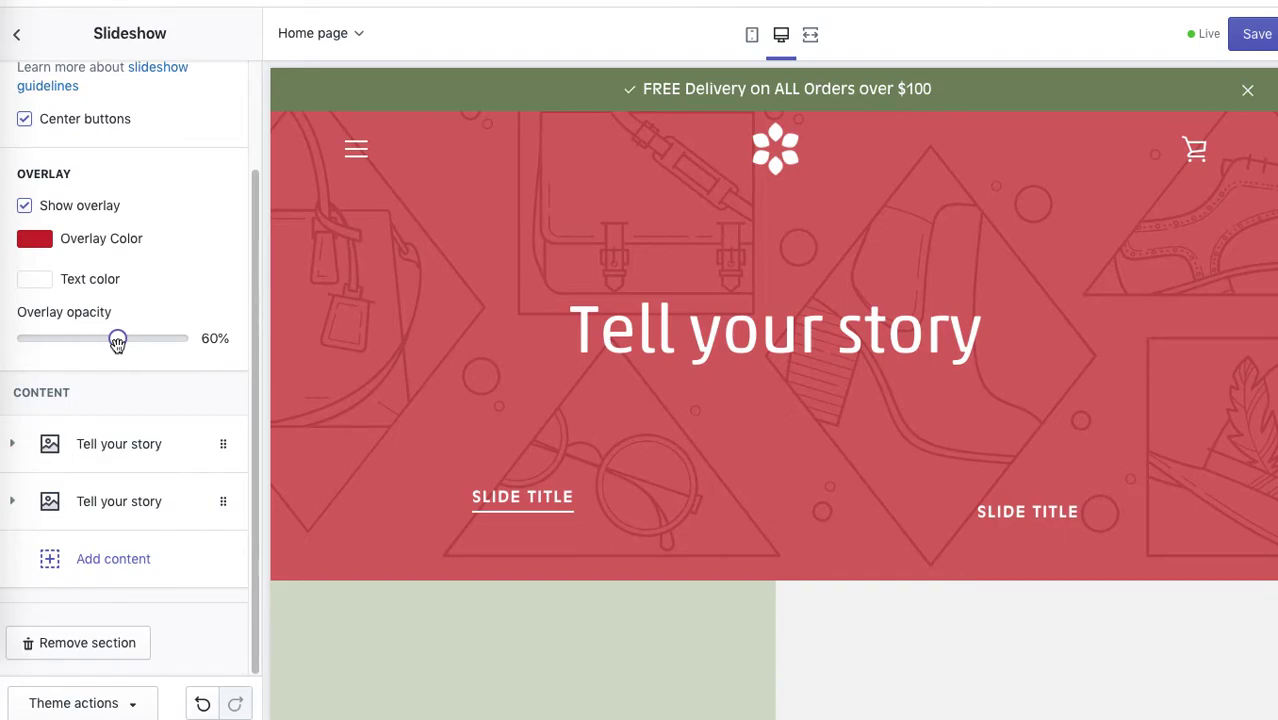
pyautogui.moveTo(117, 343); pyautogui.dragTo(56, 342)
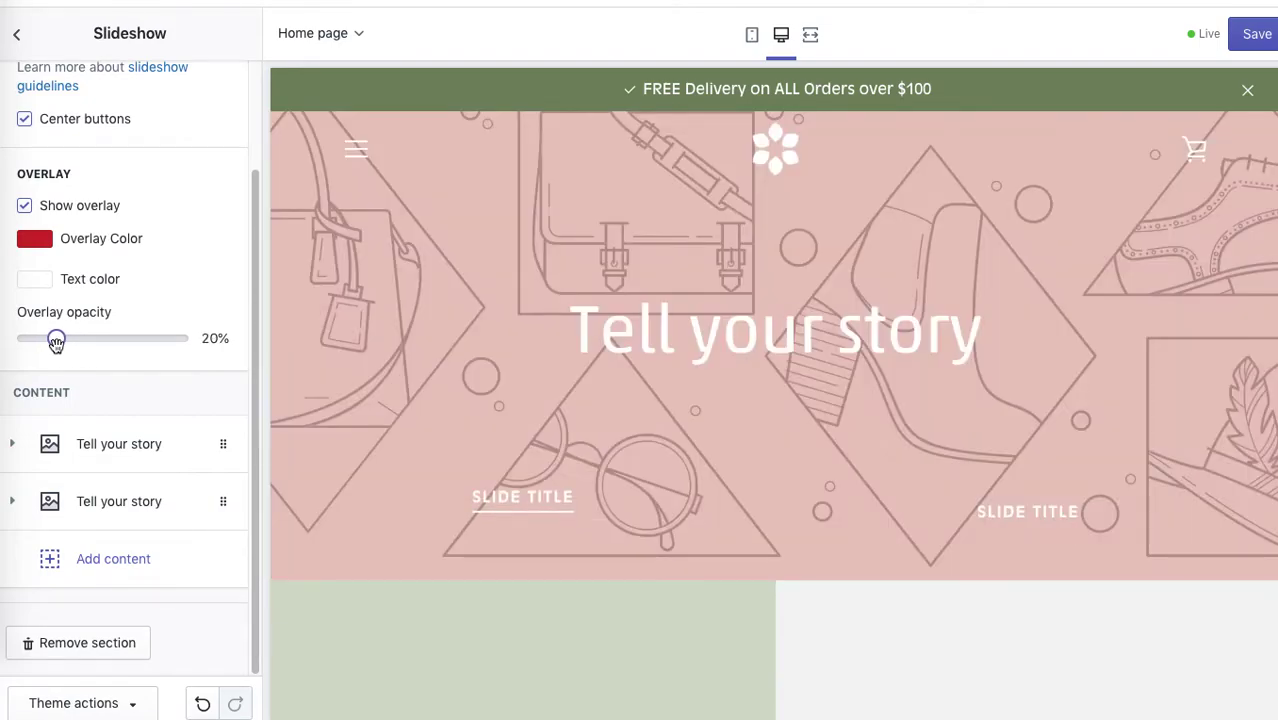
# Expand the first 'Tell your story' slide and look through its image and text fields.
pyautogui.click(133, 451)
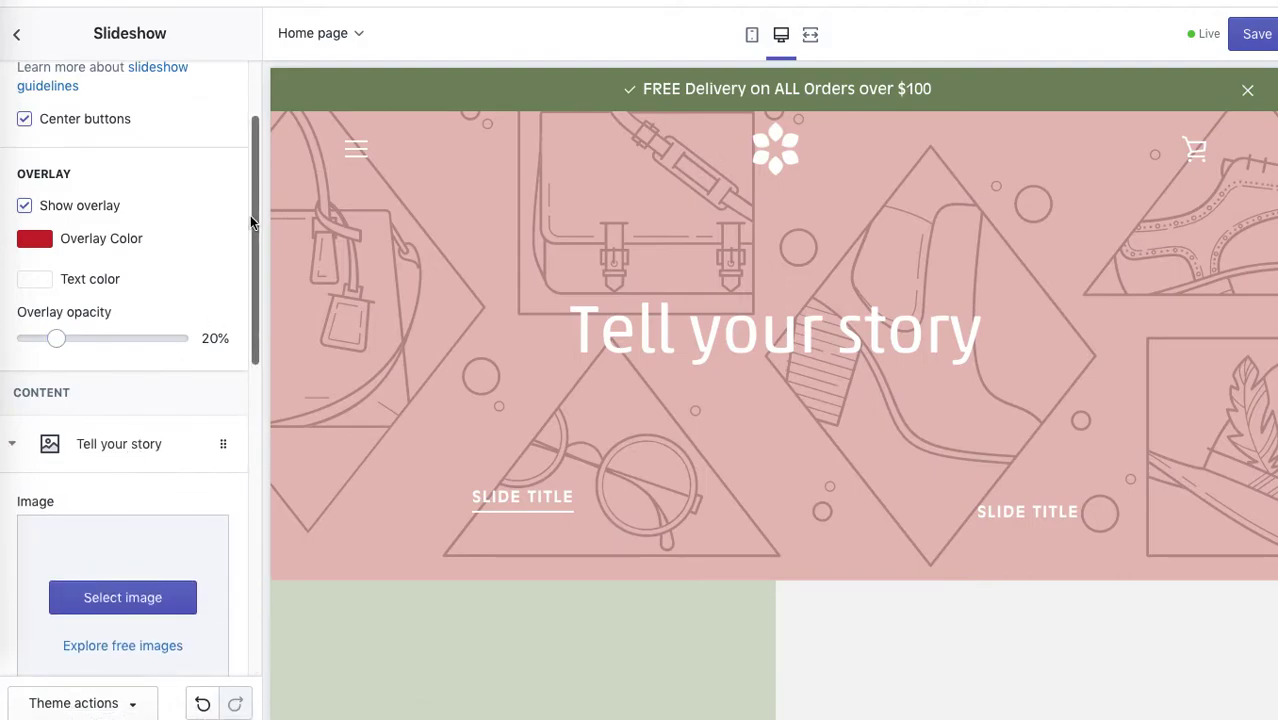
pyautogui.moveTo(250, 215); pyautogui.dragTo(226, 355)
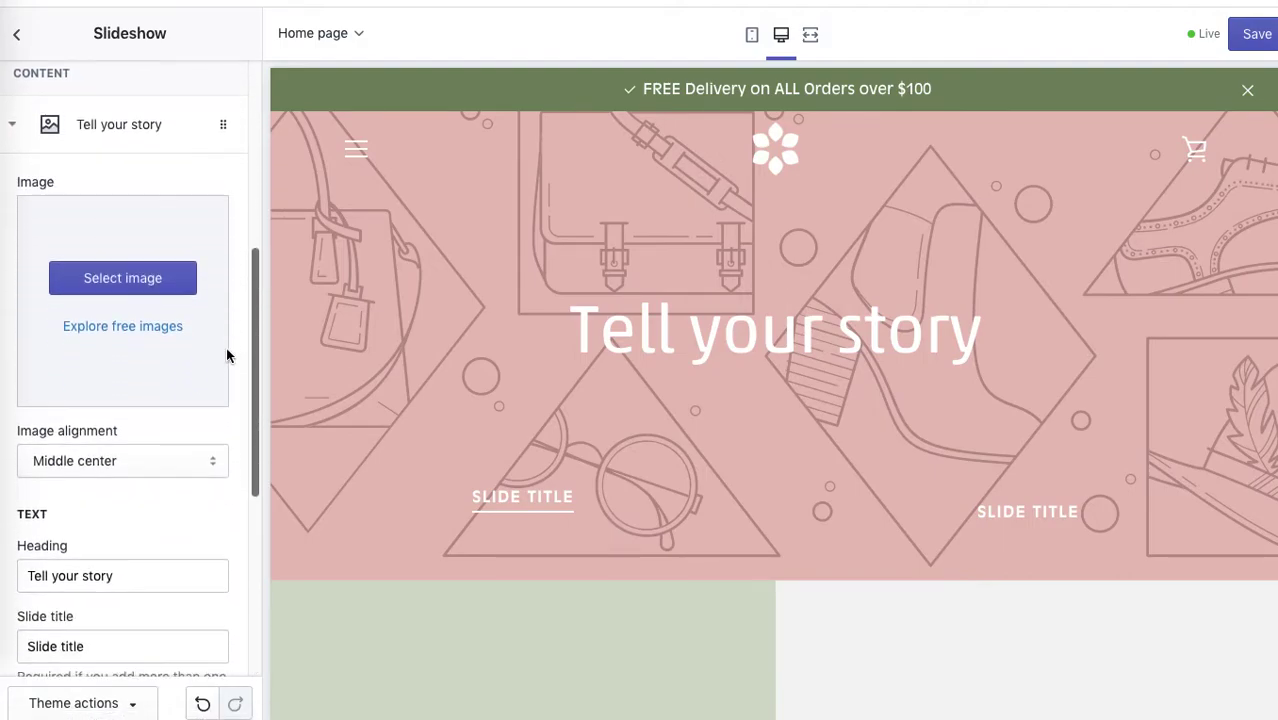
pyautogui.scroll(-1, 226, 355)
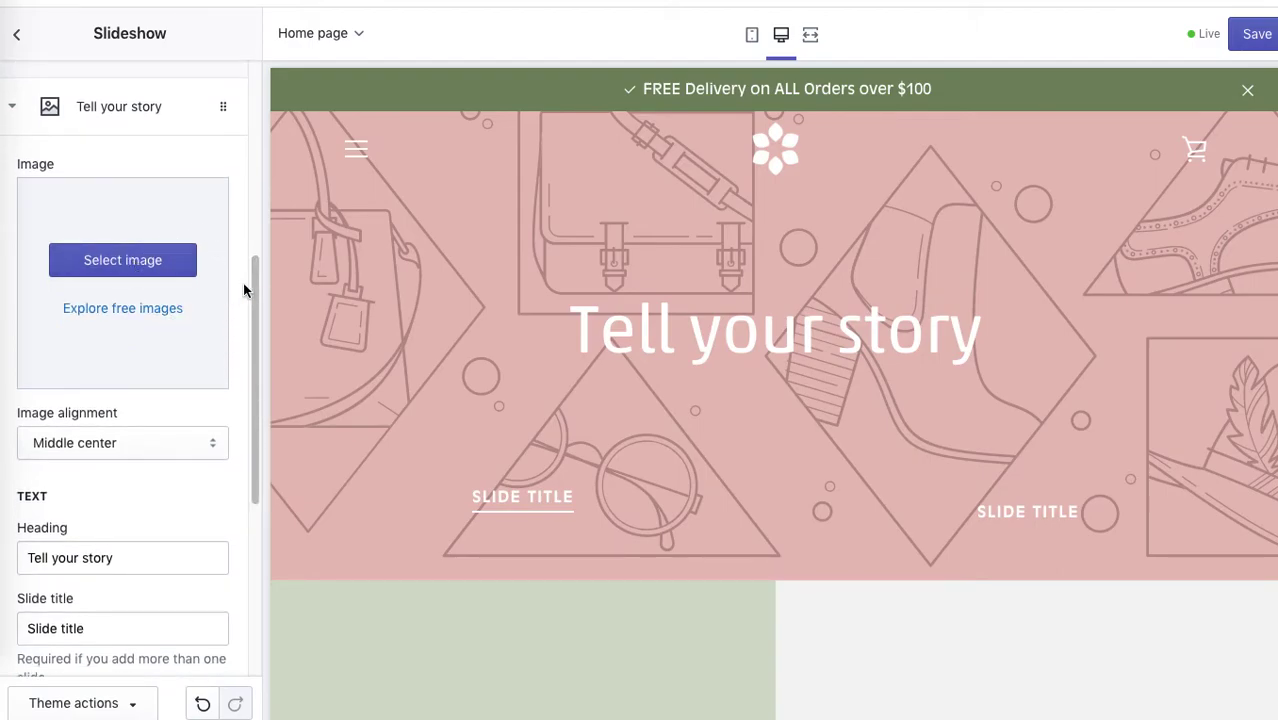
pyautogui.moveTo(252, 292); pyautogui.dragTo(251, 337)
pyautogui.scroll(-2, 251, 337)
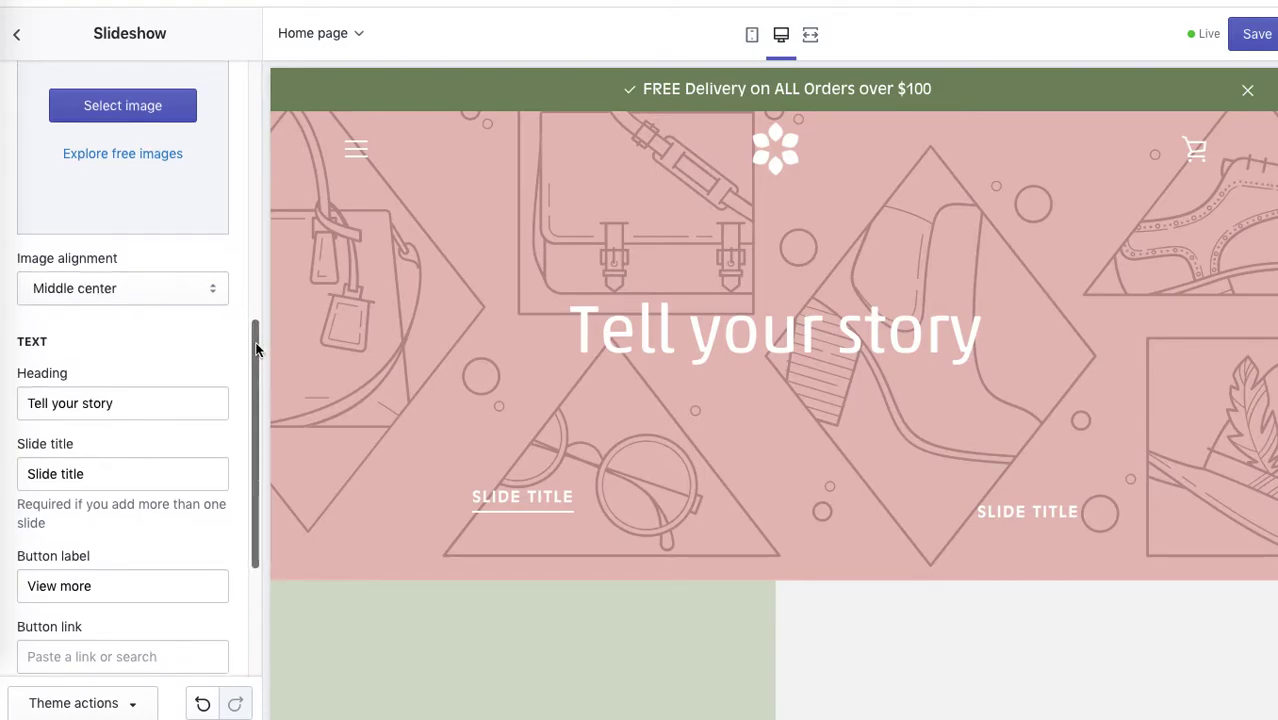
pyautogui.moveTo(257, 345); pyautogui.dragTo(254, 211)
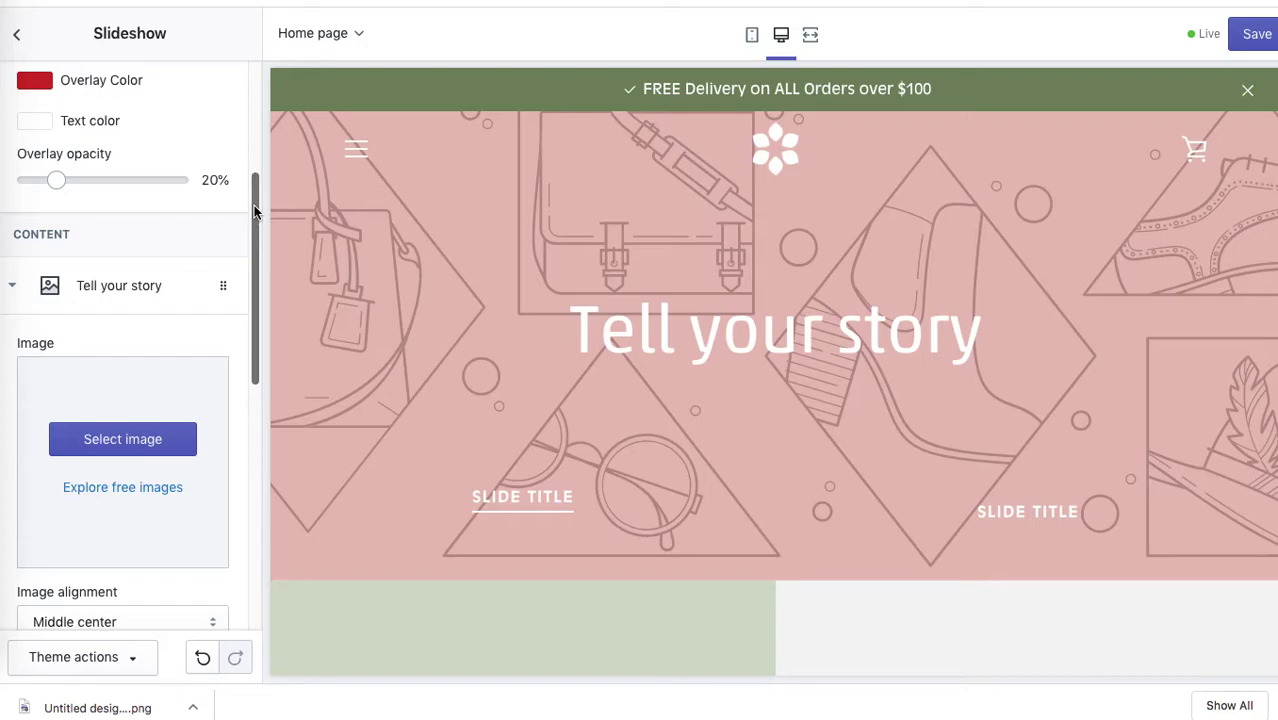
# Give the first slide the woman-and-child photo from Free images > Fitness & Sports.
pyautogui.click(128, 442)
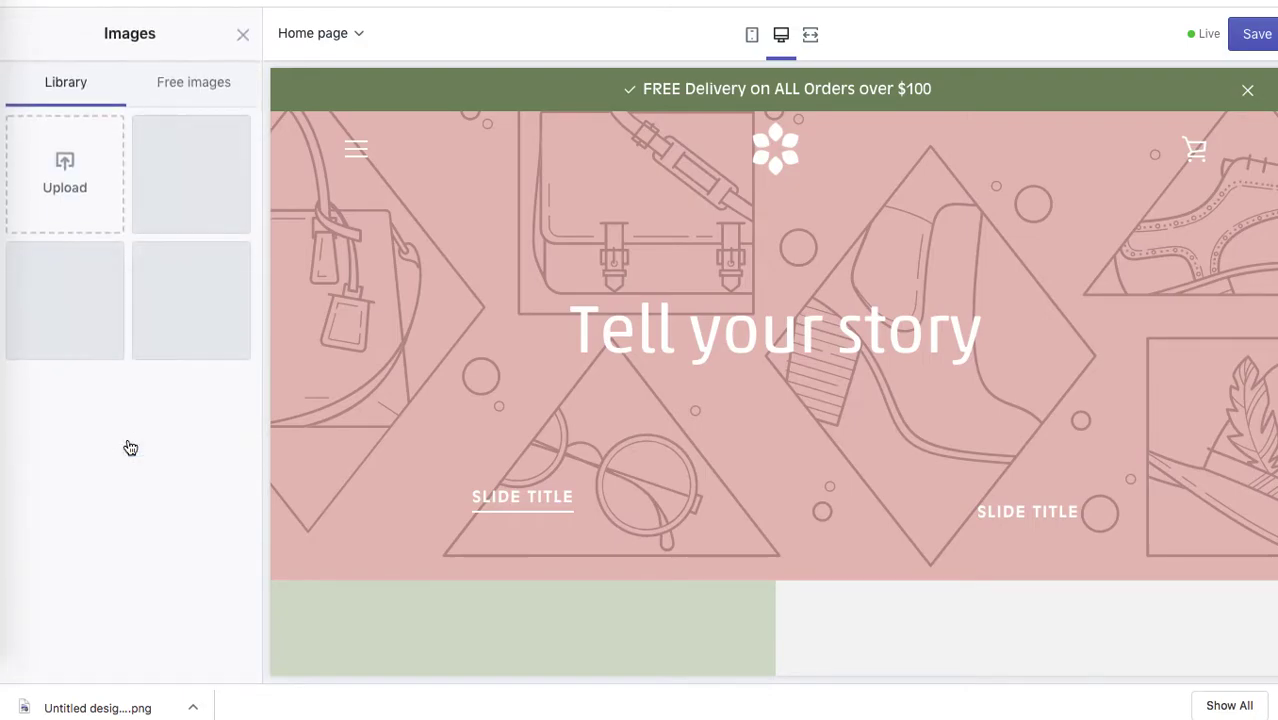
pyautogui.click(190, 85)
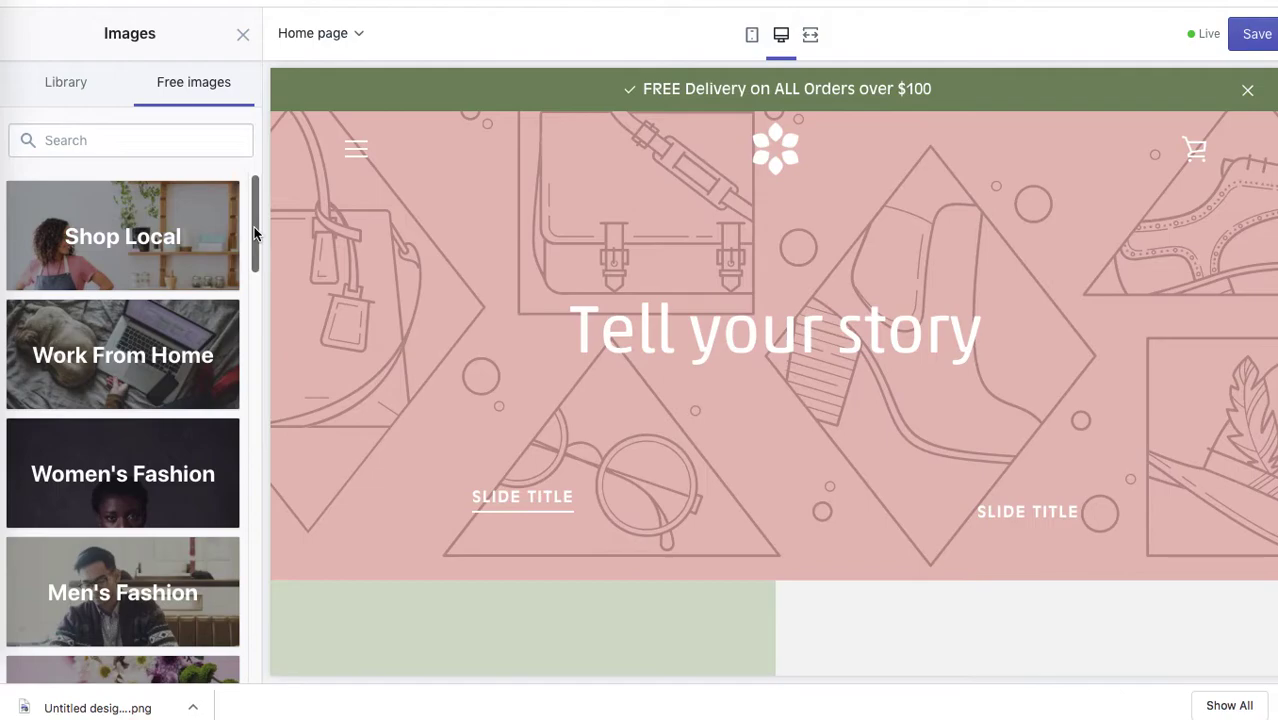
pyautogui.moveTo(254, 232); pyautogui.dragTo(217, 516)
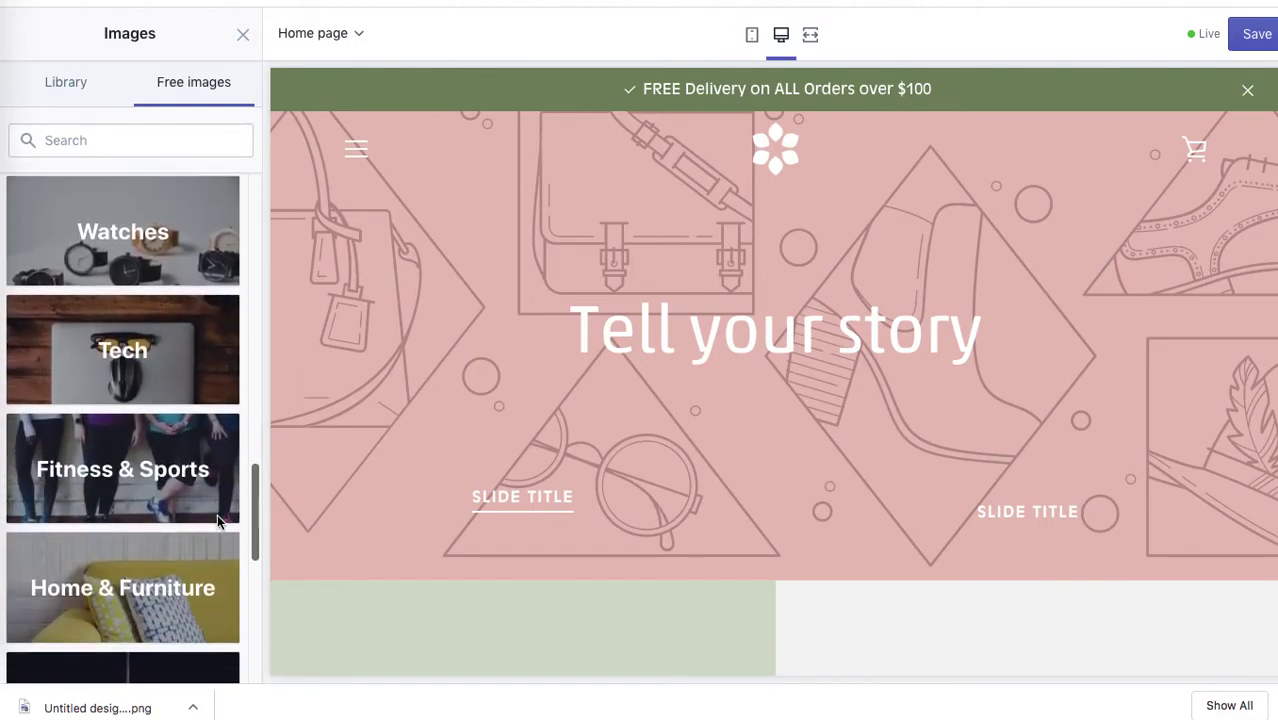
pyautogui.scroll(-2, 217, 514)
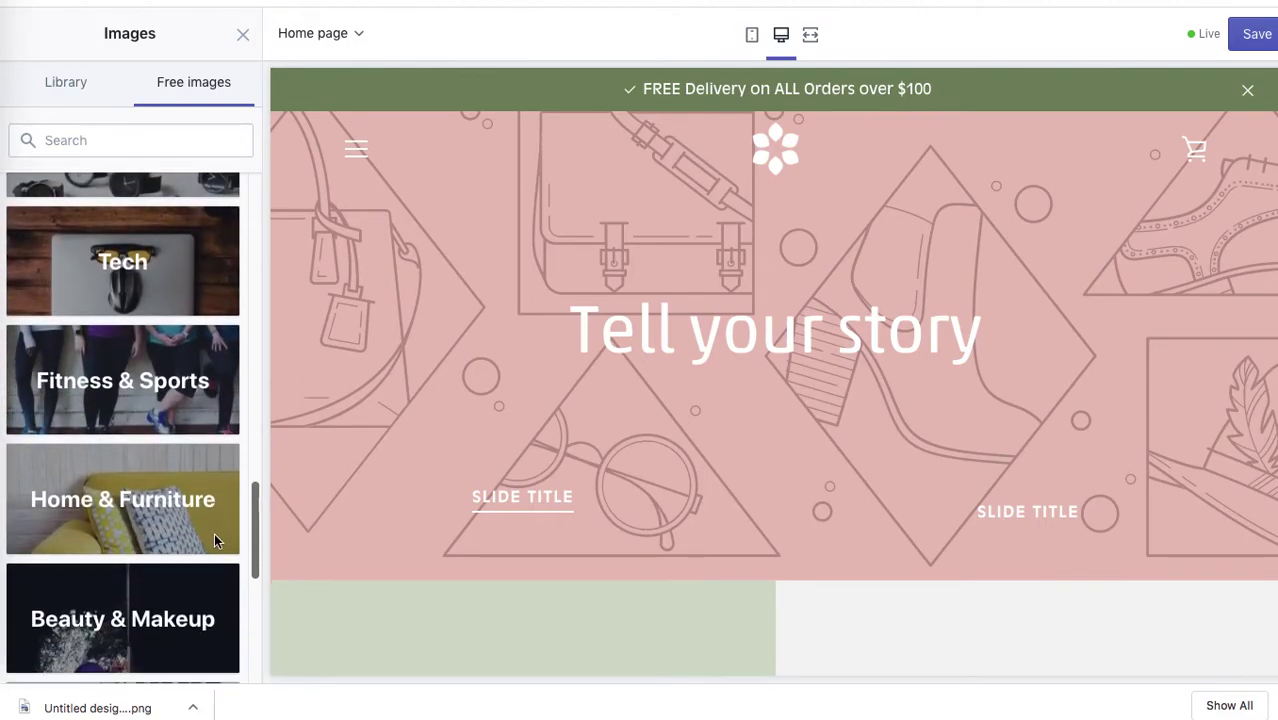
pyautogui.click(169, 393)
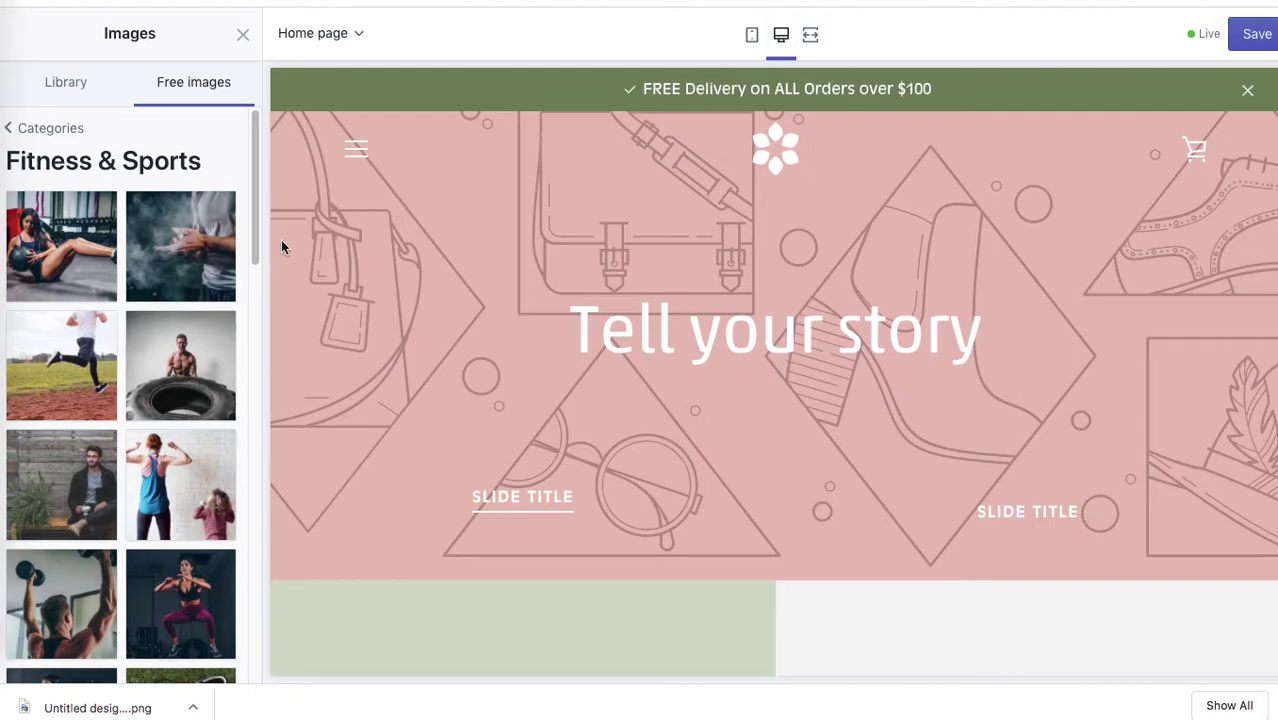
pyautogui.moveTo(254, 231); pyautogui.dragTo(246, 290)
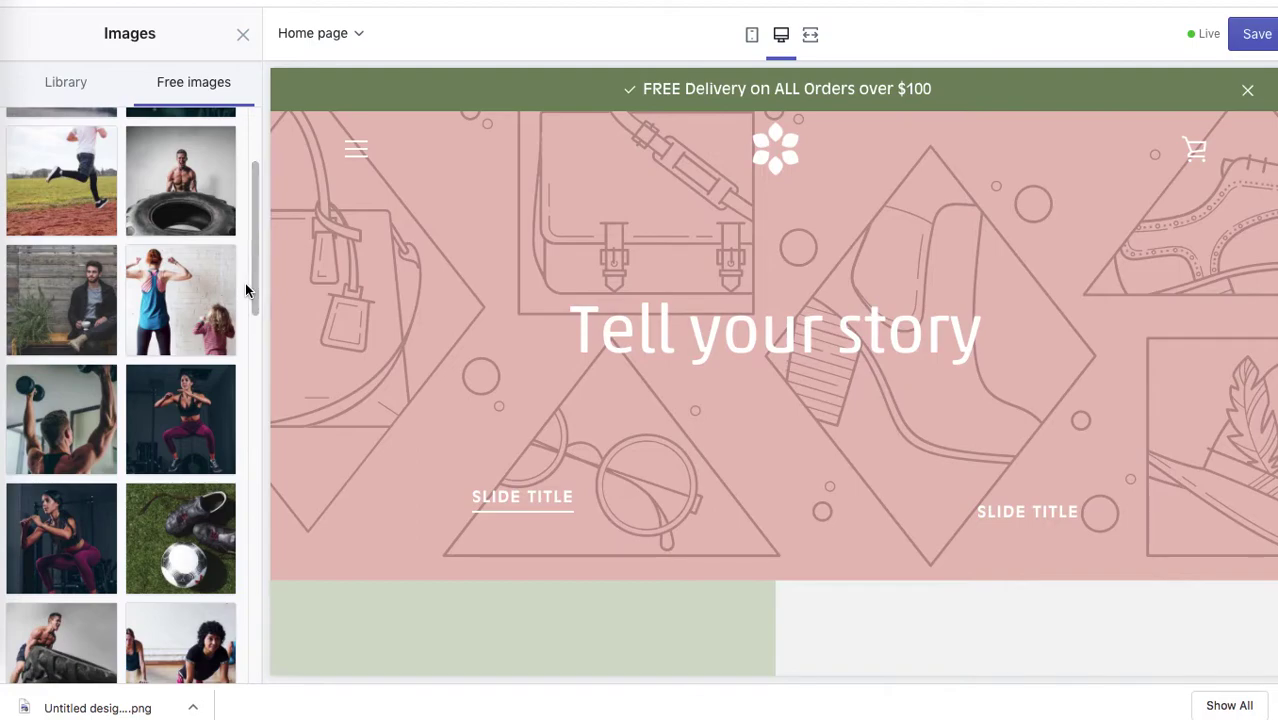
pyautogui.click(188, 310)
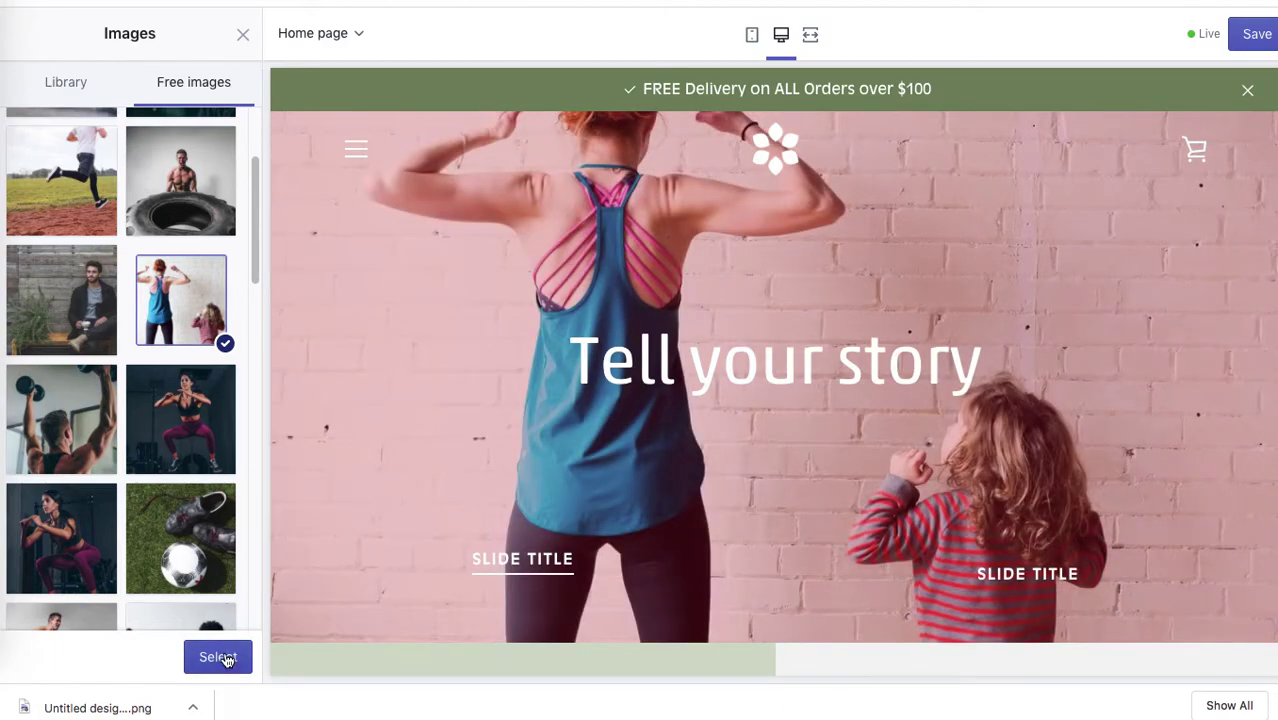
pyautogui.click(218, 657)
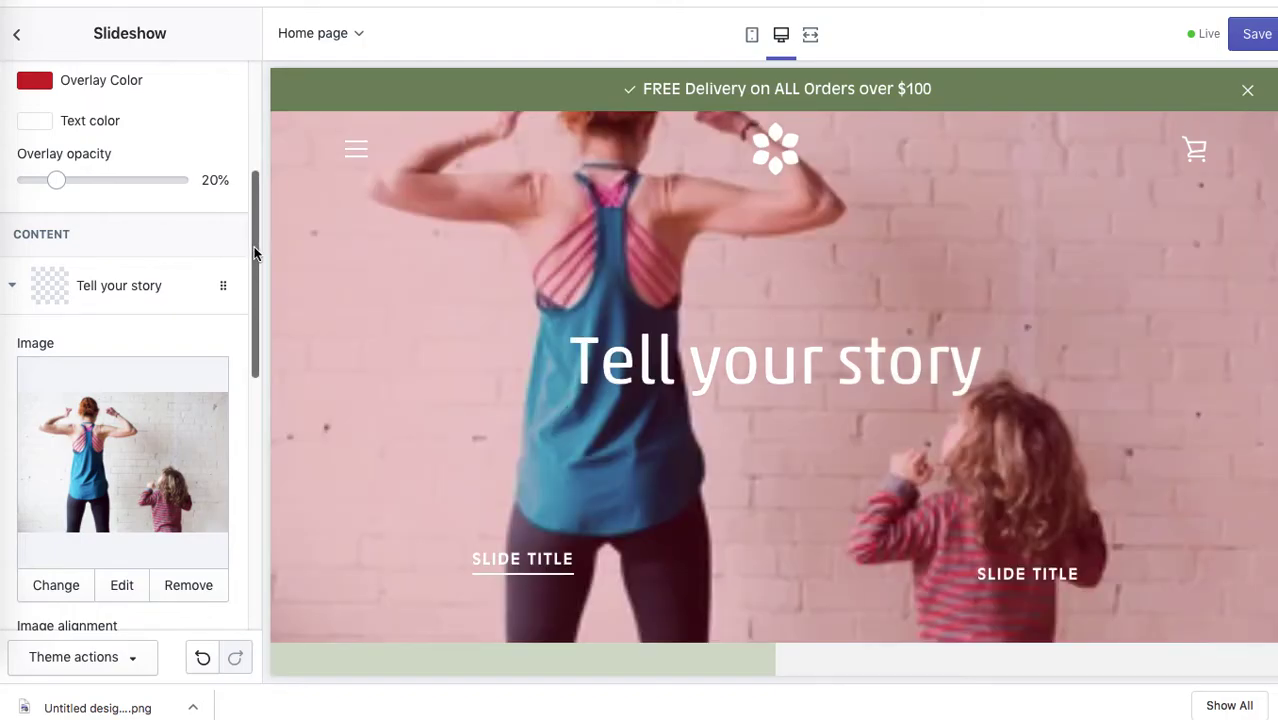
# Set the first slide's image alignment to Top center, after trying Bottom center.
pyautogui.scroll(-1, 253, 253)
pyautogui.scroll(2, 251, 263)
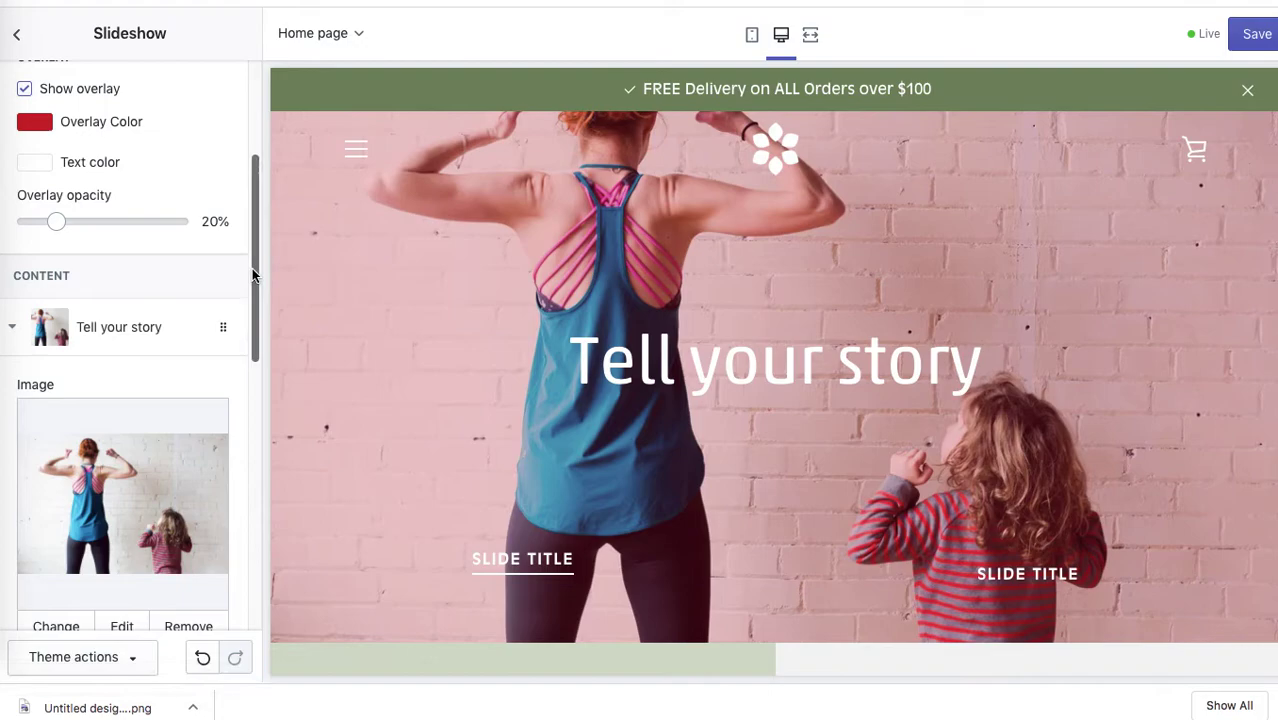
pyautogui.moveTo(253, 275); pyautogui.dragTo(215, 449)
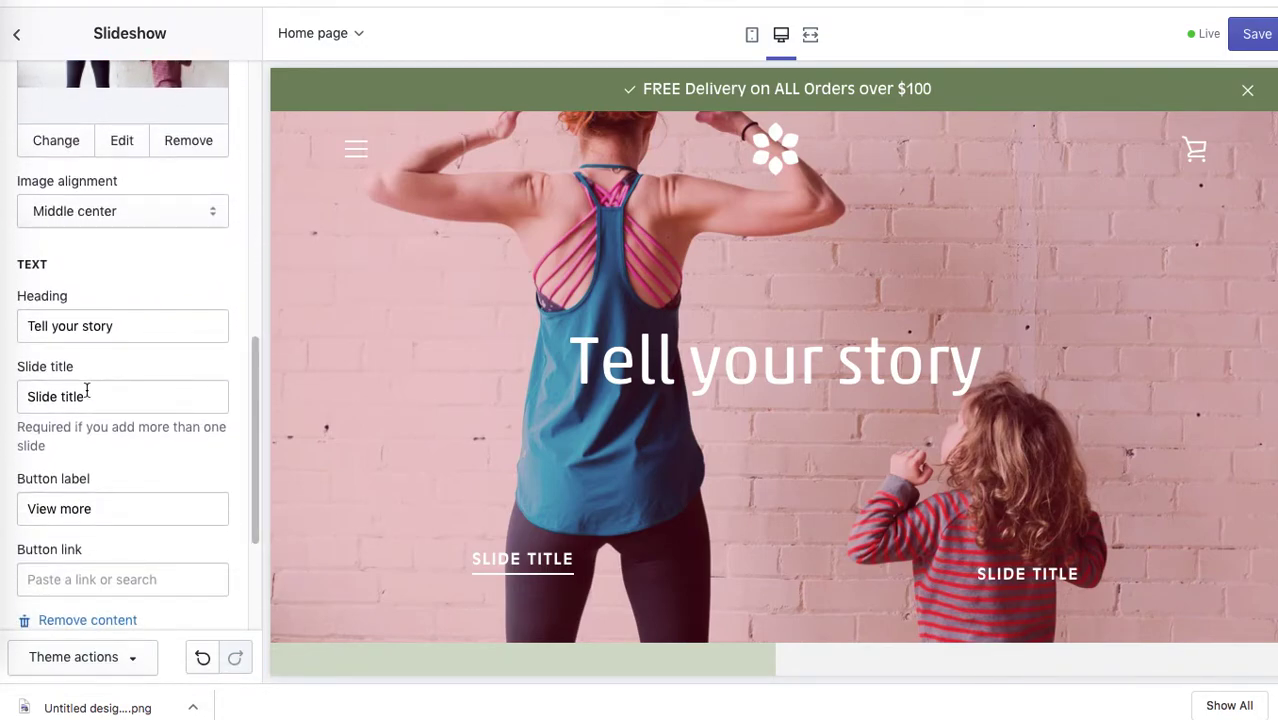
pyautogui.moveTo(257, 394); pyautogui.dragTo(258, 341)
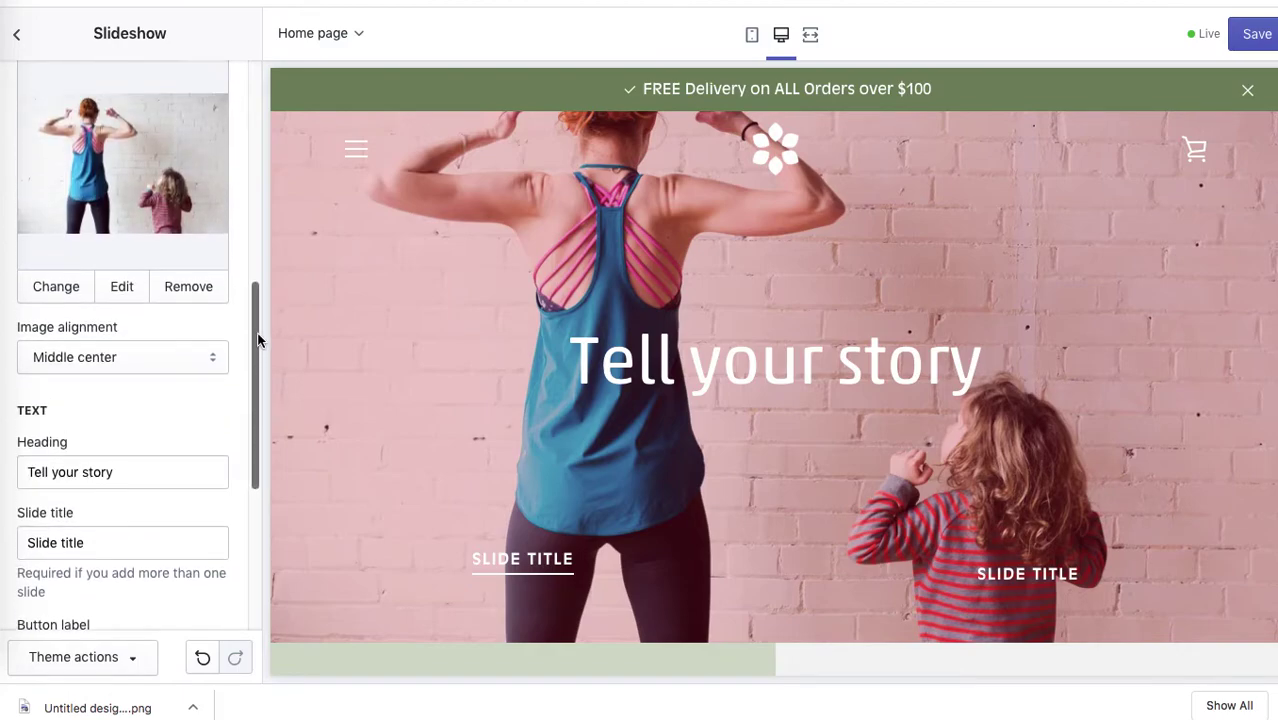
pyautogui.click(158, 357)
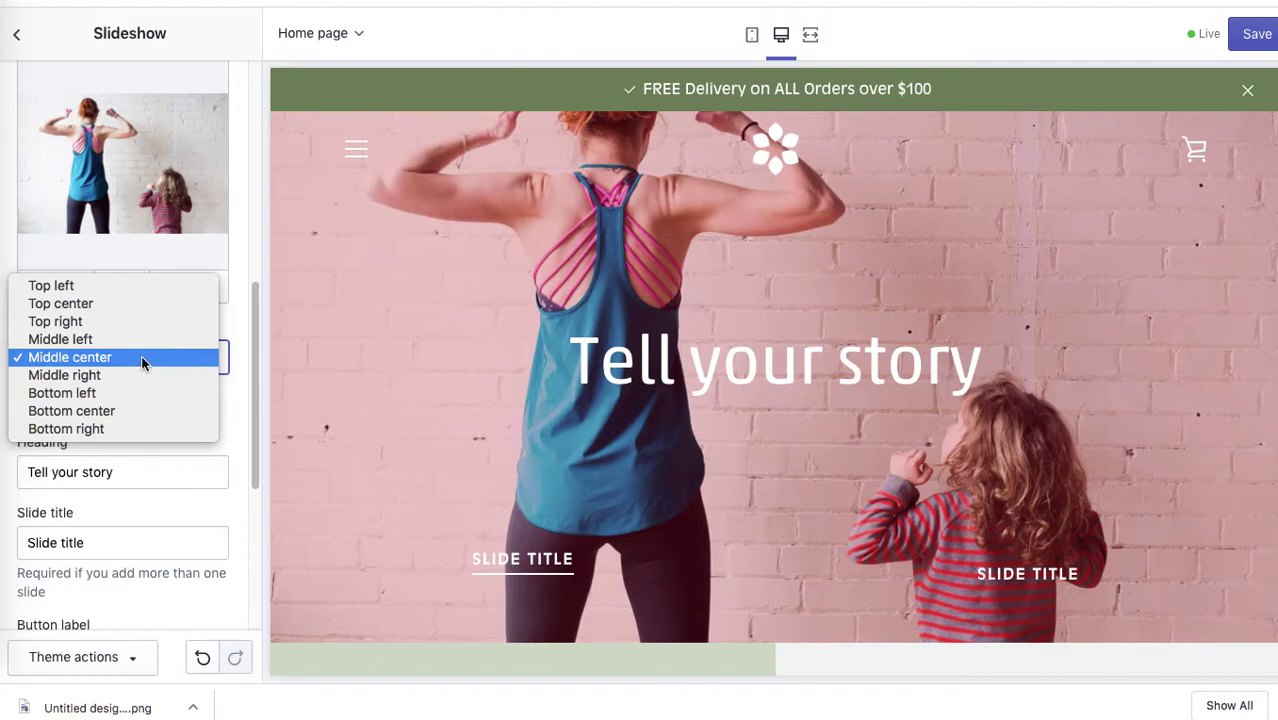
pyautogui.click(97, 411)
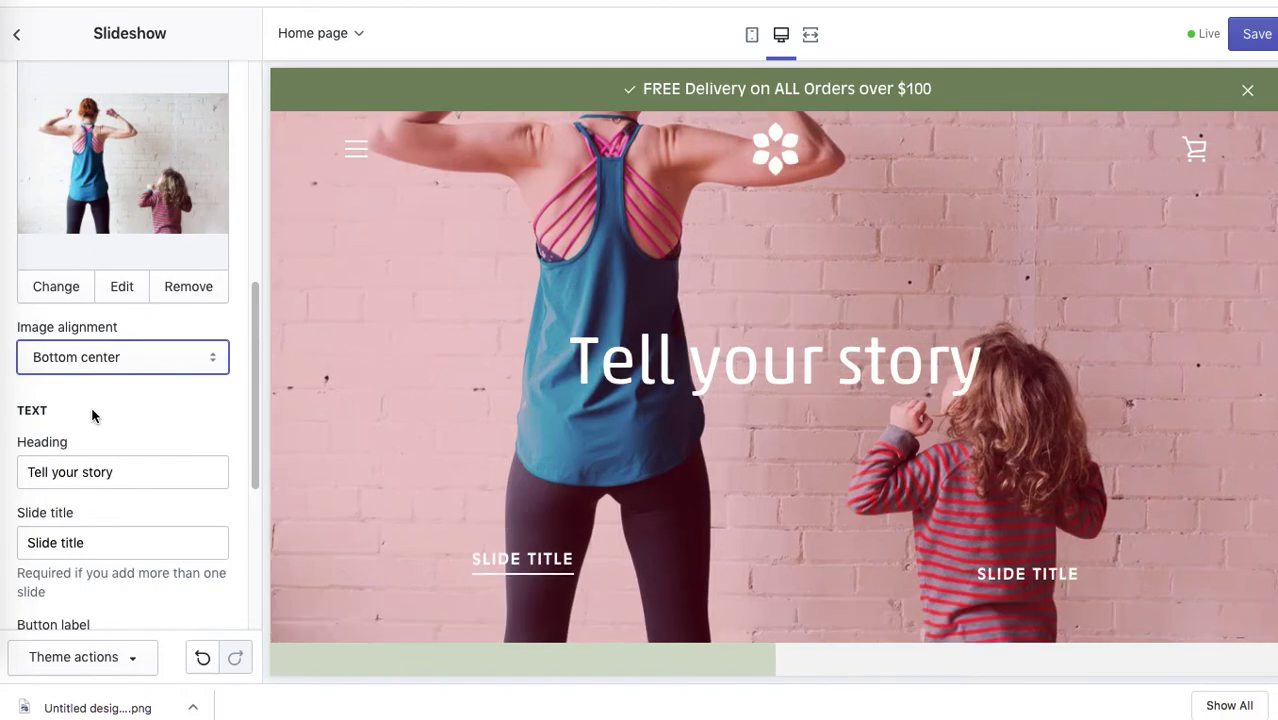
pyautogui.click(183, 363)
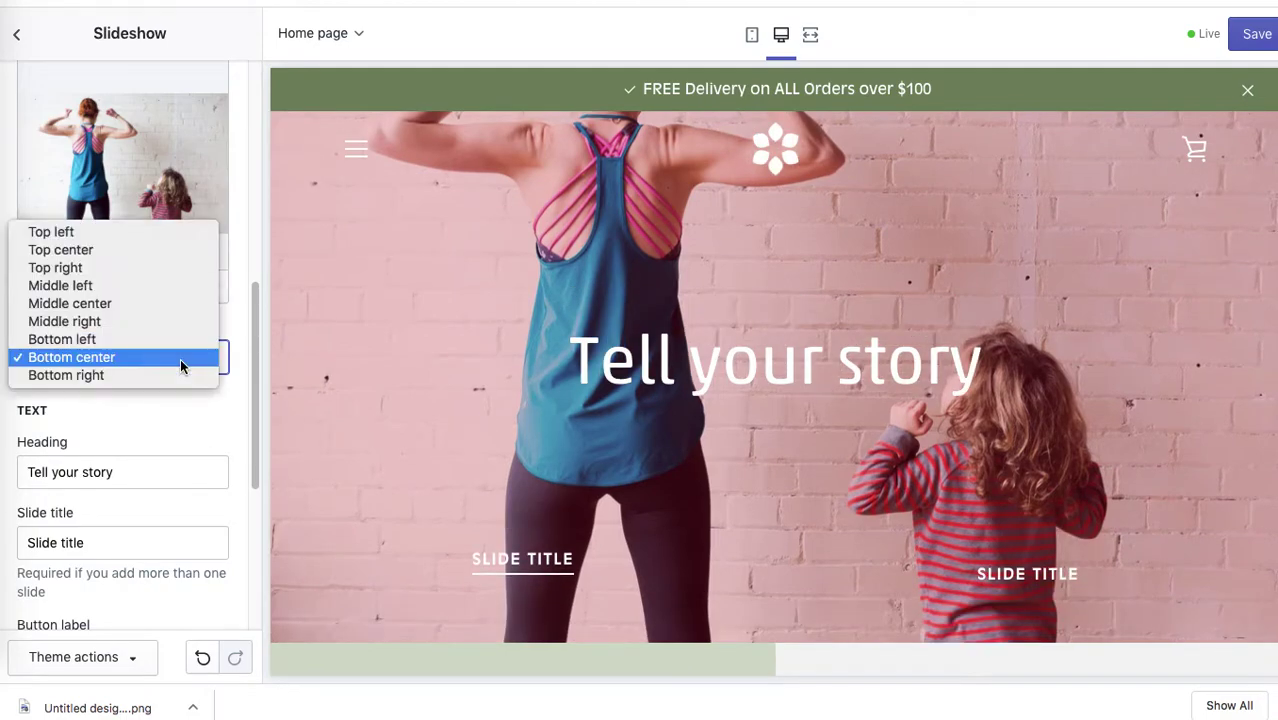
pyautogui.click(155, 251)
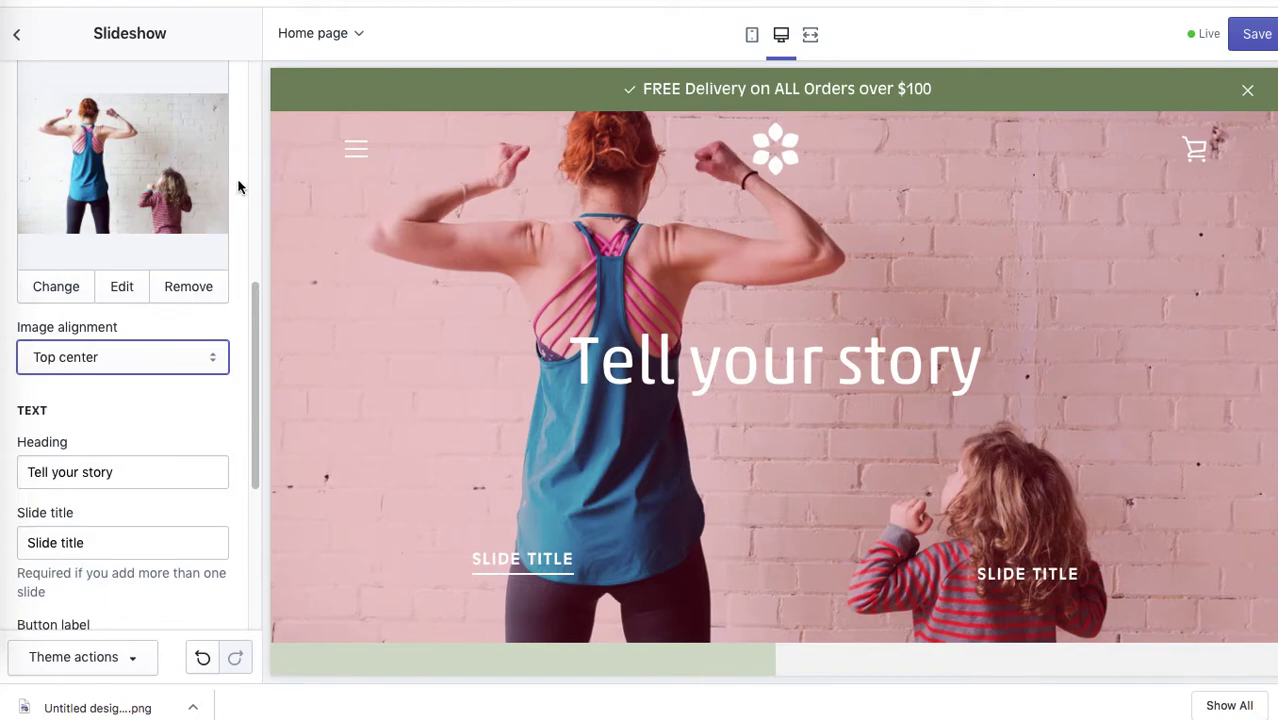
pyautogui.moveTo(255, 288); pyautogui.dragTo(252, 253)
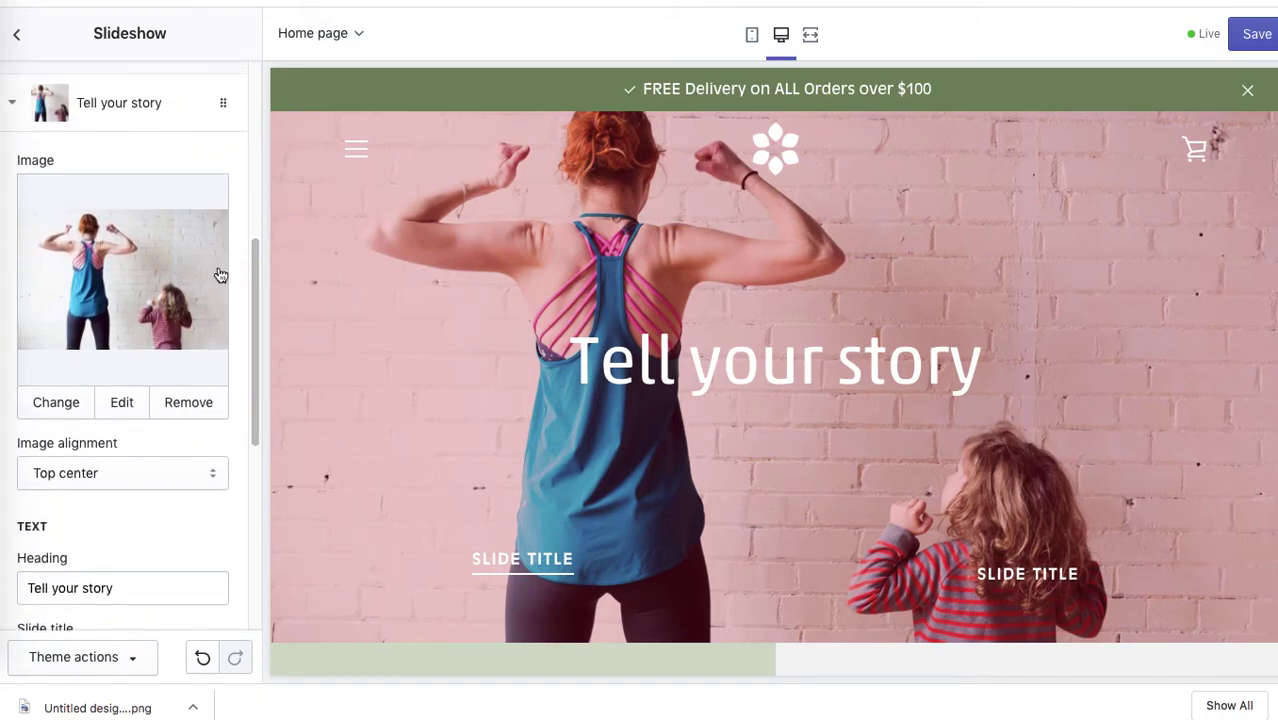
# Replace the first slide image's 'undefined' alt text with 'add alt tag' and save it.
pyautogui.click(121, 403)
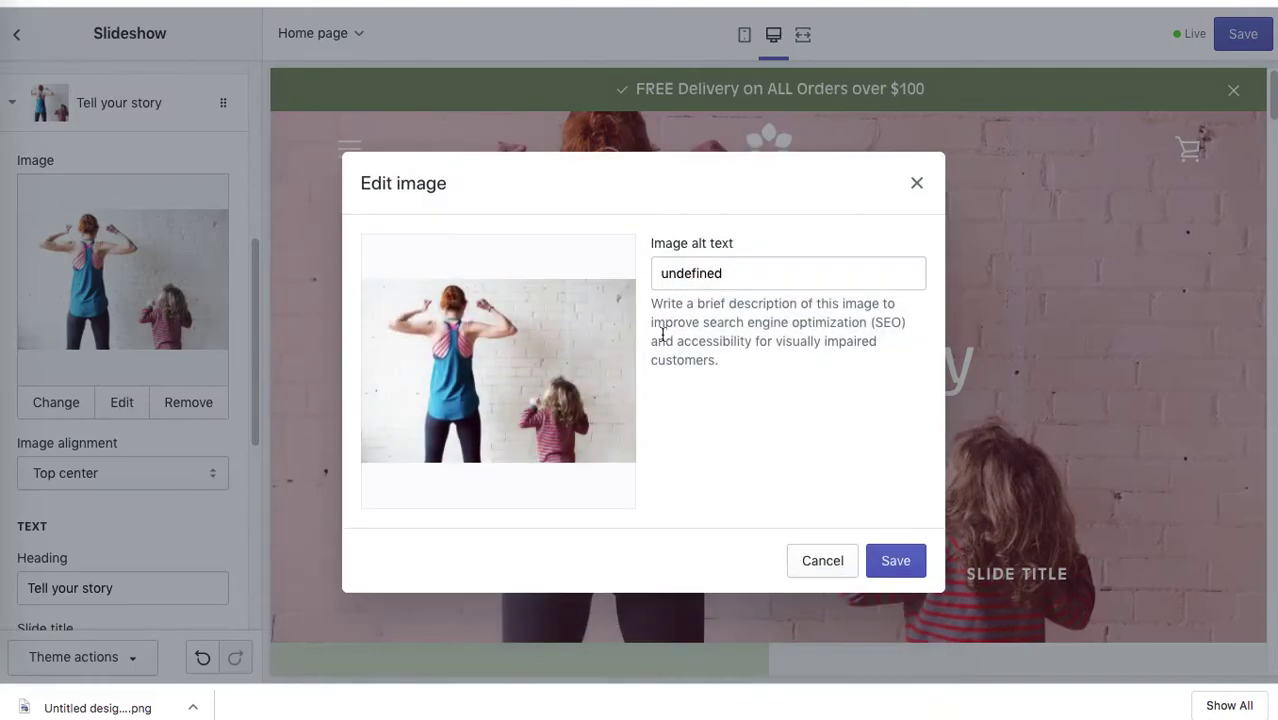
pyautogui.moveTo(736, 276); pyautogui.dragTo(640, 276)
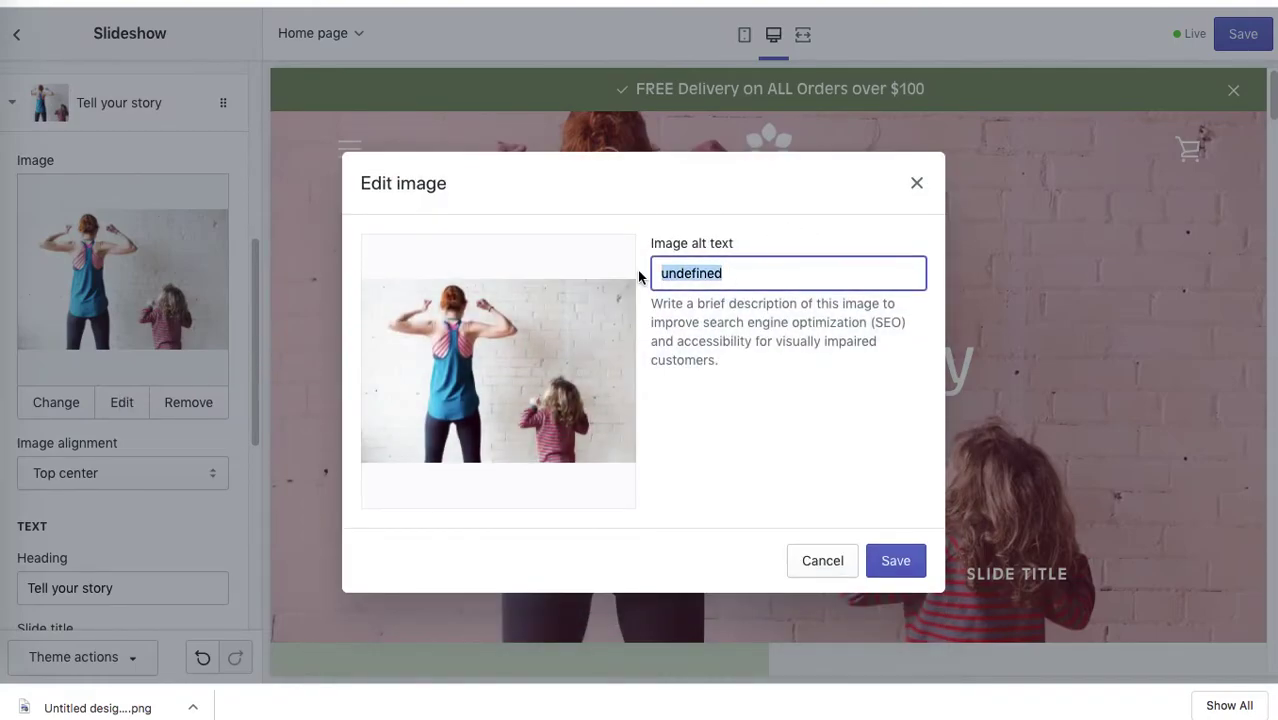
pyautogui.write('add ')
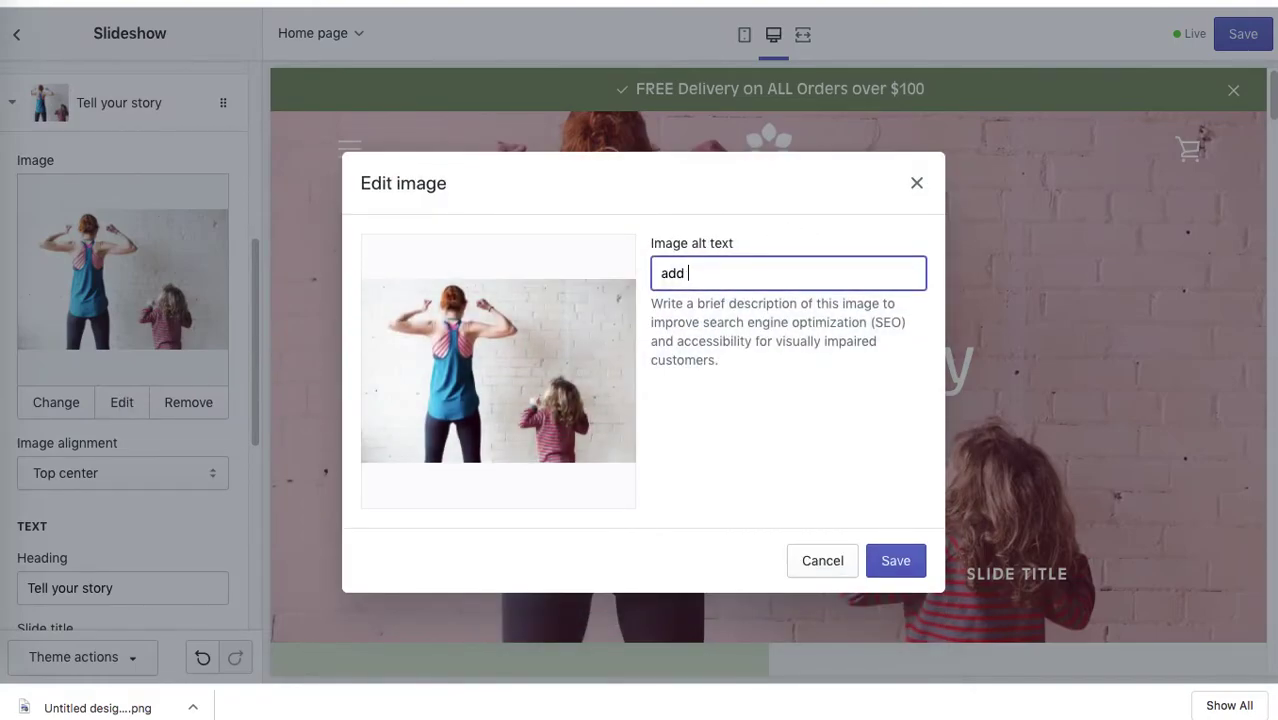
pyautogui.write('alt tag')
pyautogui.click(895, 561)
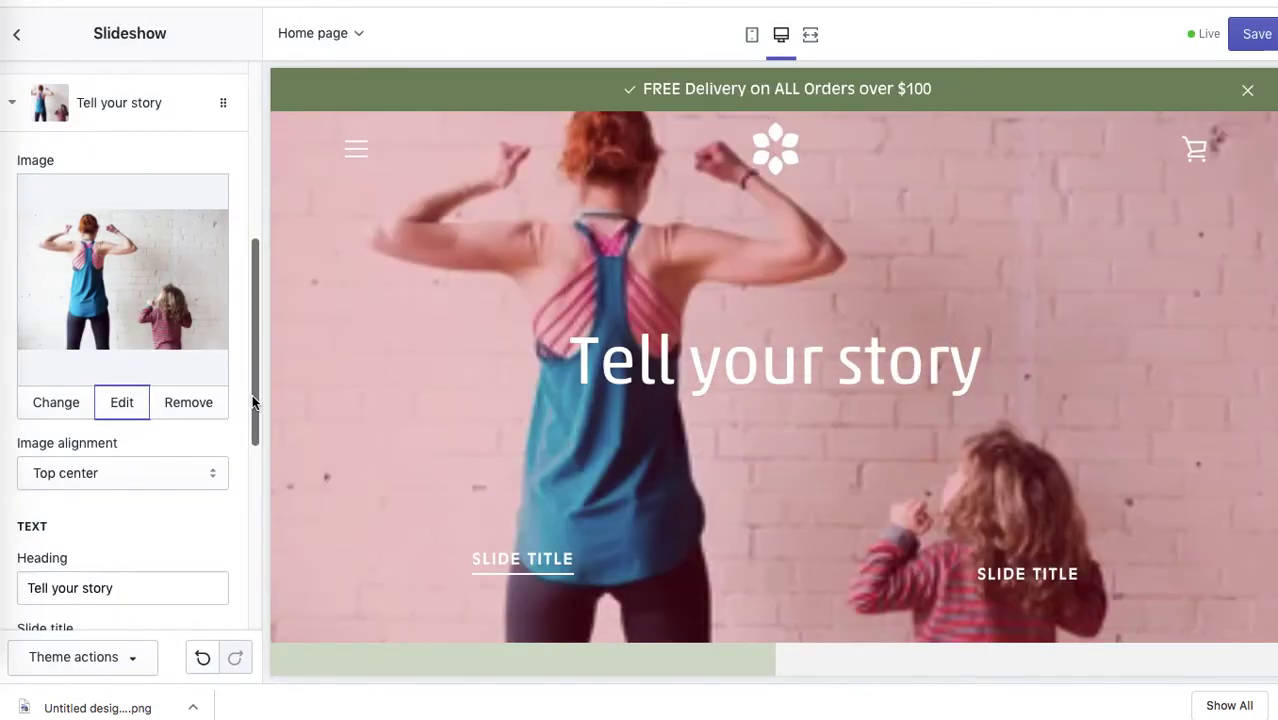
# Change the first slide's heading from 'Tell your story' to 'Ladies fitness gear'.
pyautogui.moveTo(252, 402); pyautogui.dragTo(237, 476)
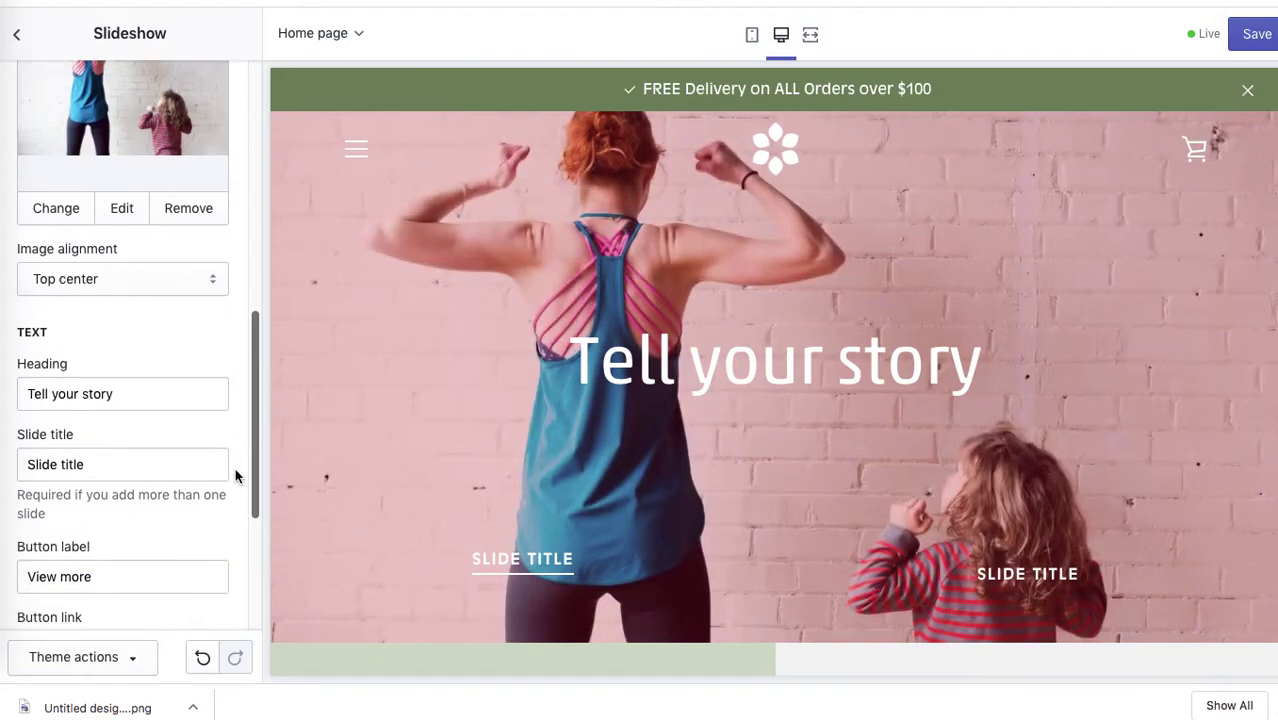
pyautogui.tripleClick(127, 394)
pyautogui.write('Ladies fitness gear')
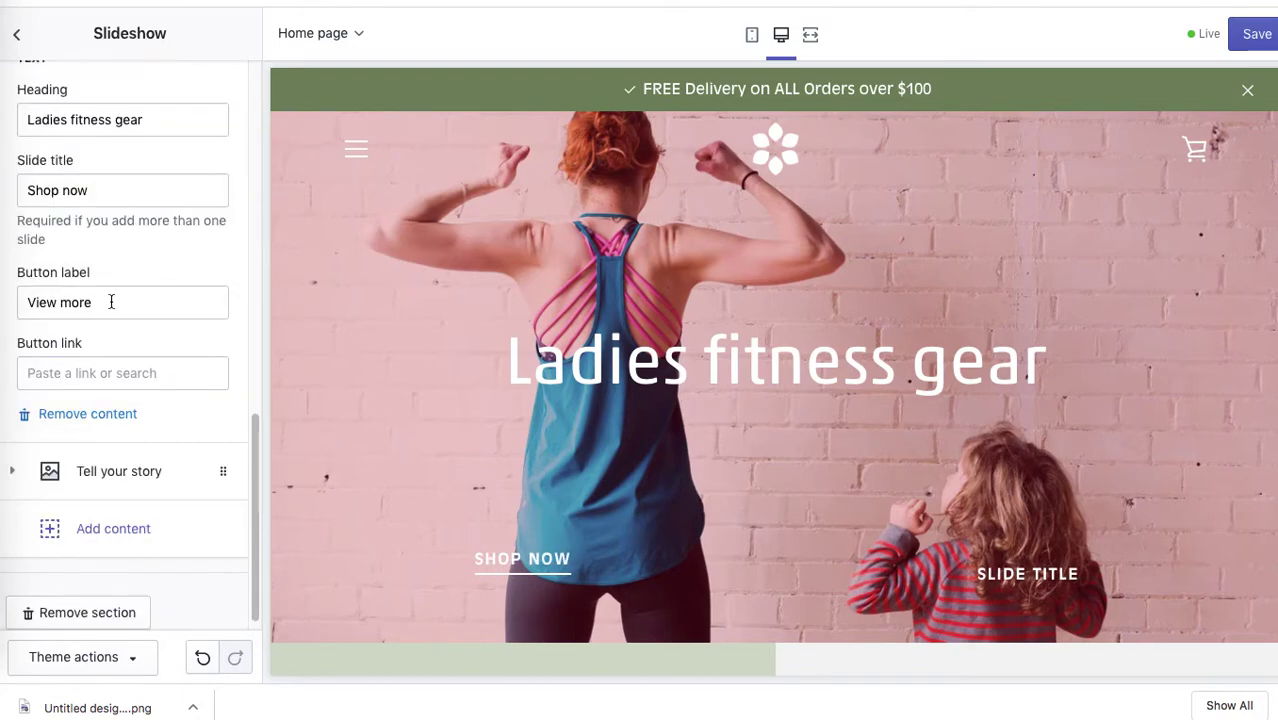
# Link the first slide's button to the T-shirts collection.
pyautogui.moveTo(105, 300); pyautogui.dragTo(23, 306)
pyautogui.click(73, 372)
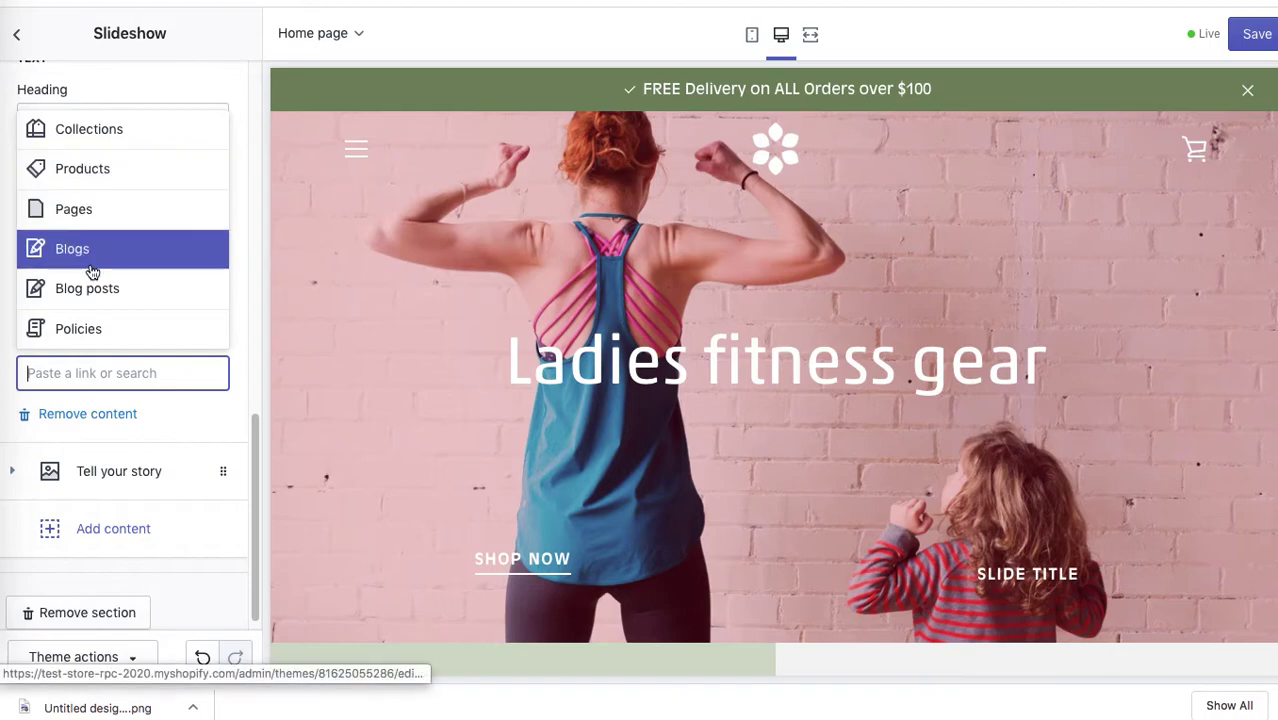
pyautogui.click(100, 128)
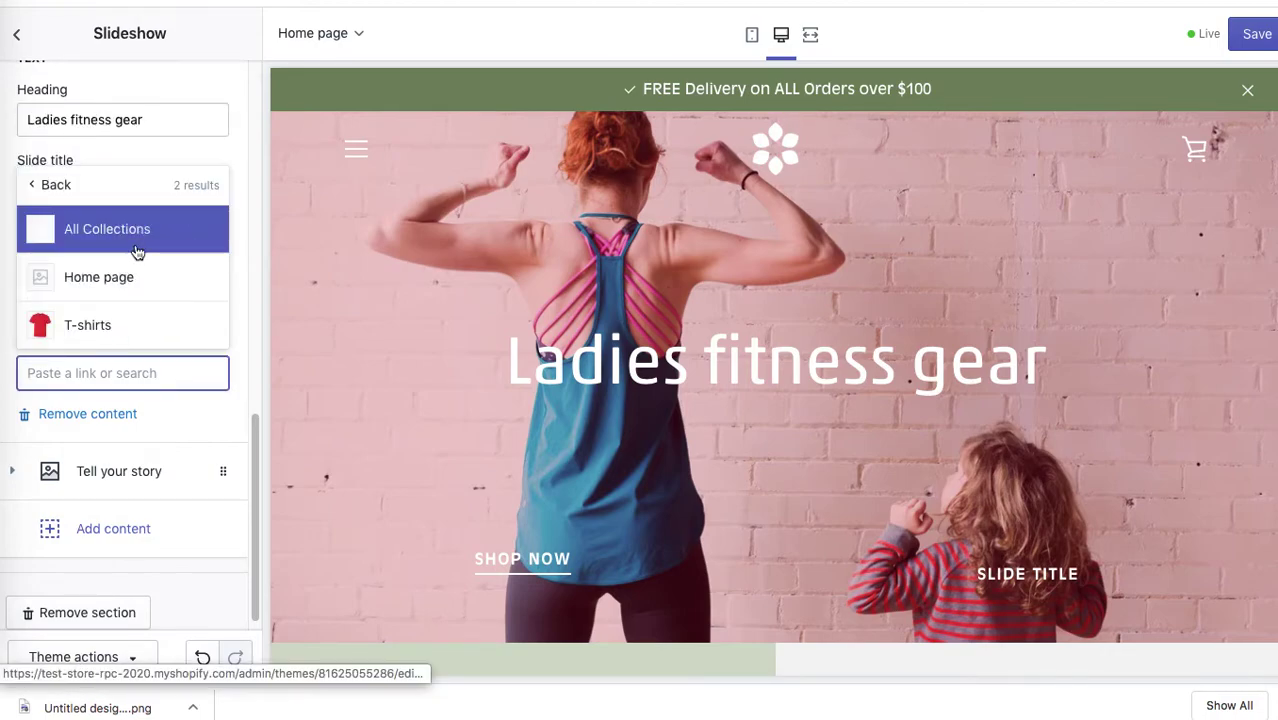
pyautogui.click(120, 318)
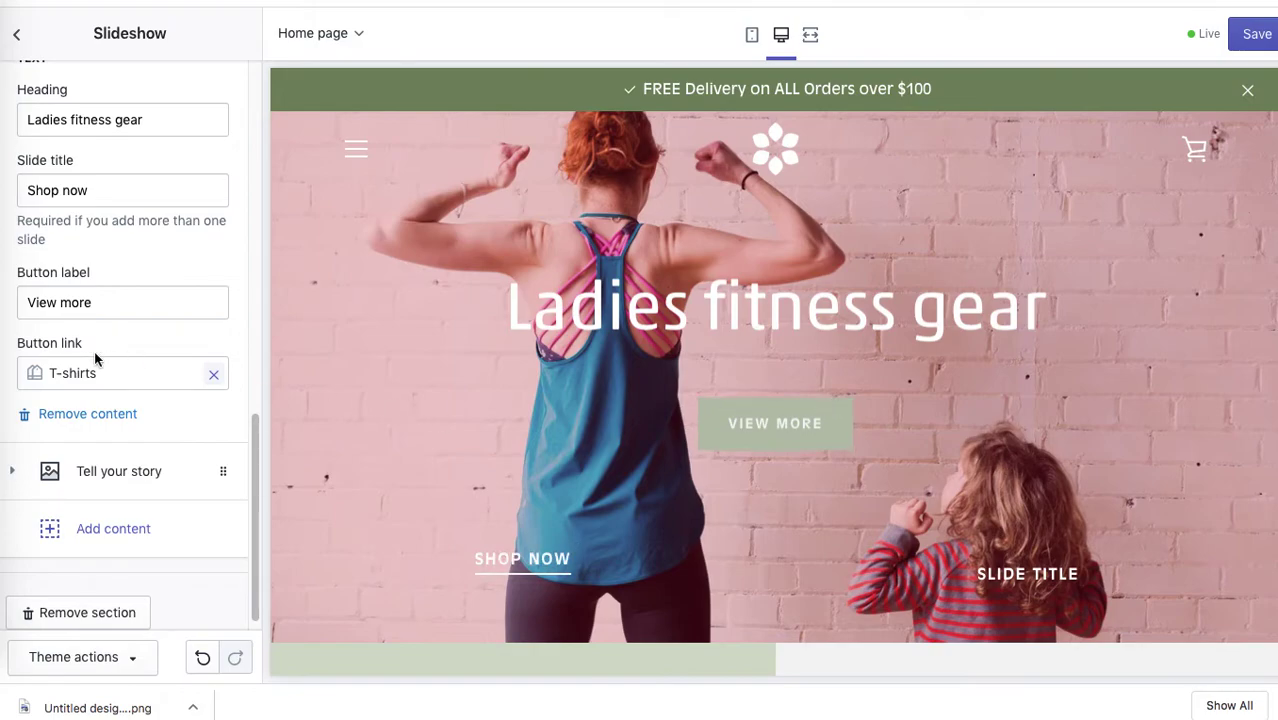
# Replace the 'View more' button label with 'Shop Now' and the slide title with 'Ladies Tops'.
pyautogui.moveTo(98, 303); pyautogui.dragTo(2, 310)
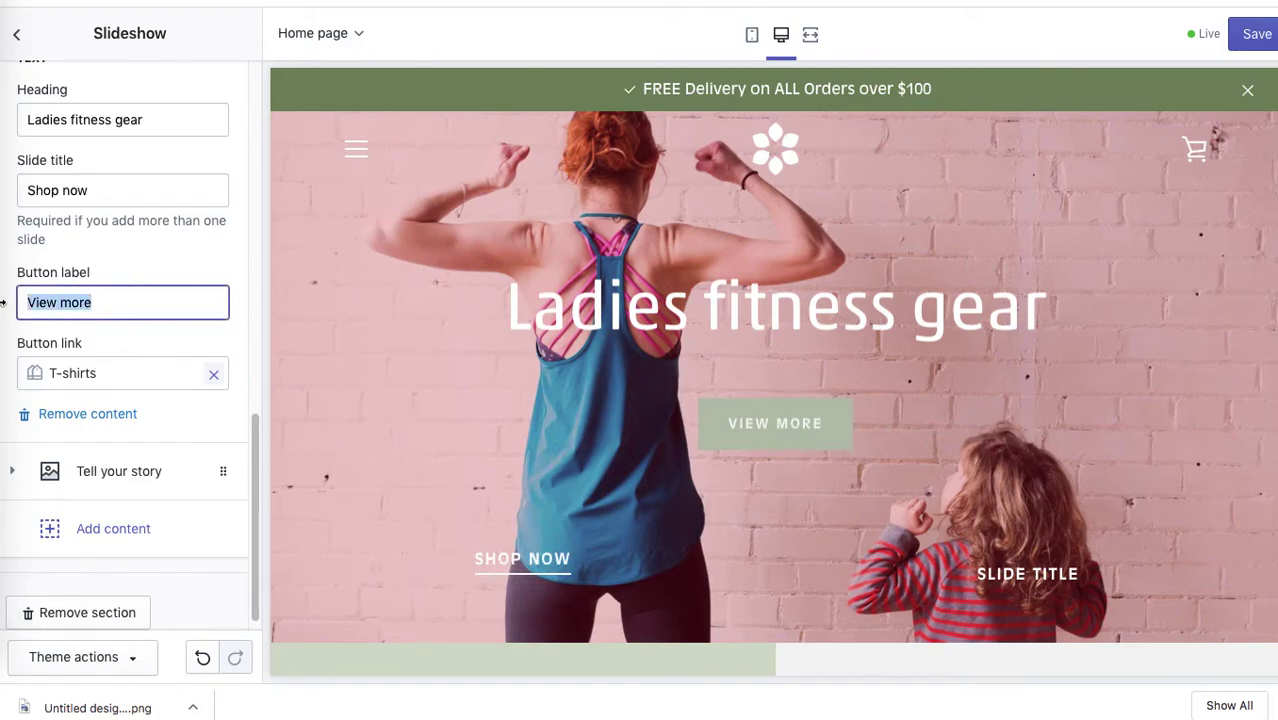
pyautogui.write('Shop ')
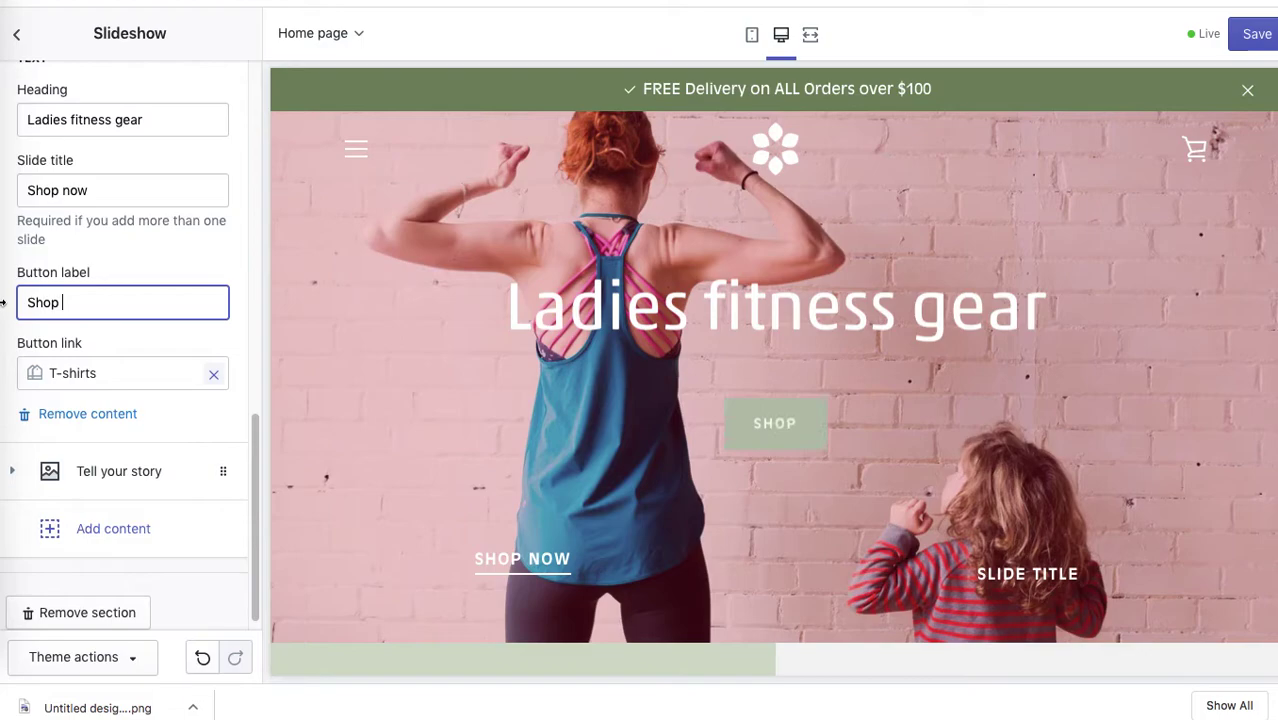
pyautogui.write('Now')
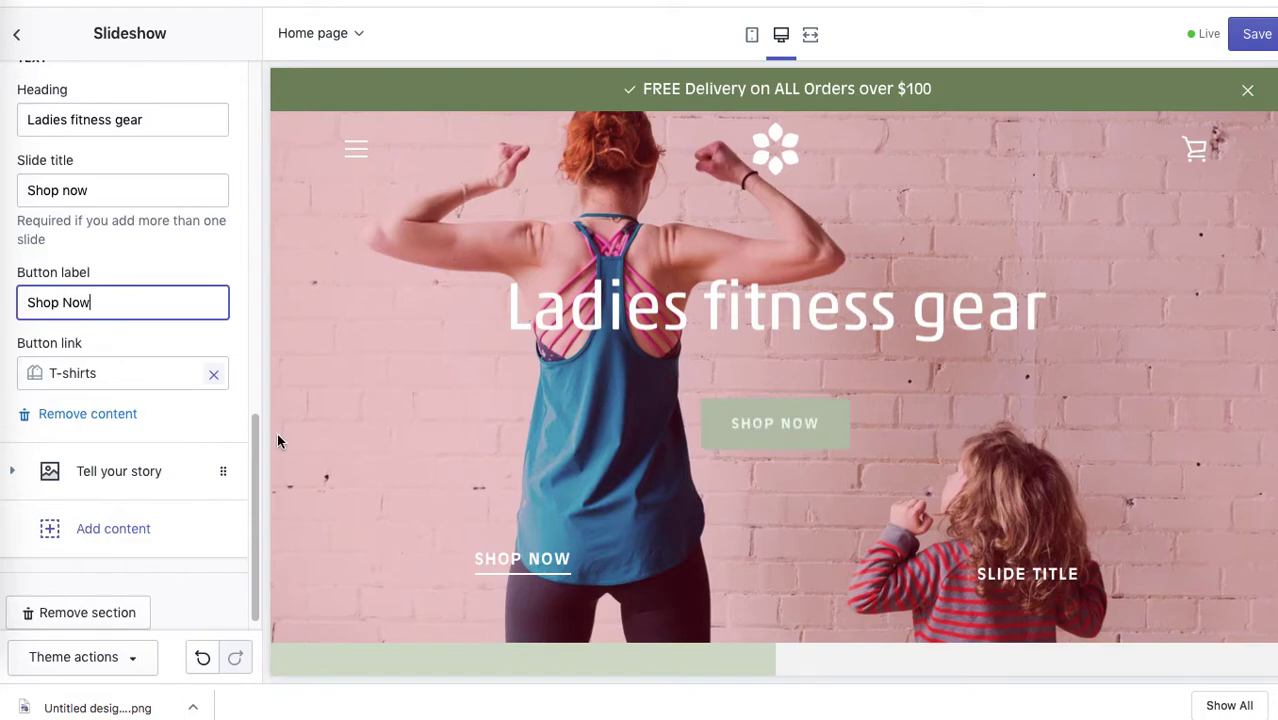
pyautogui.moveTo(254, 462); pyautogui.dragTo(248, 388)
pyautogui.scroll(-2, 248, 388)
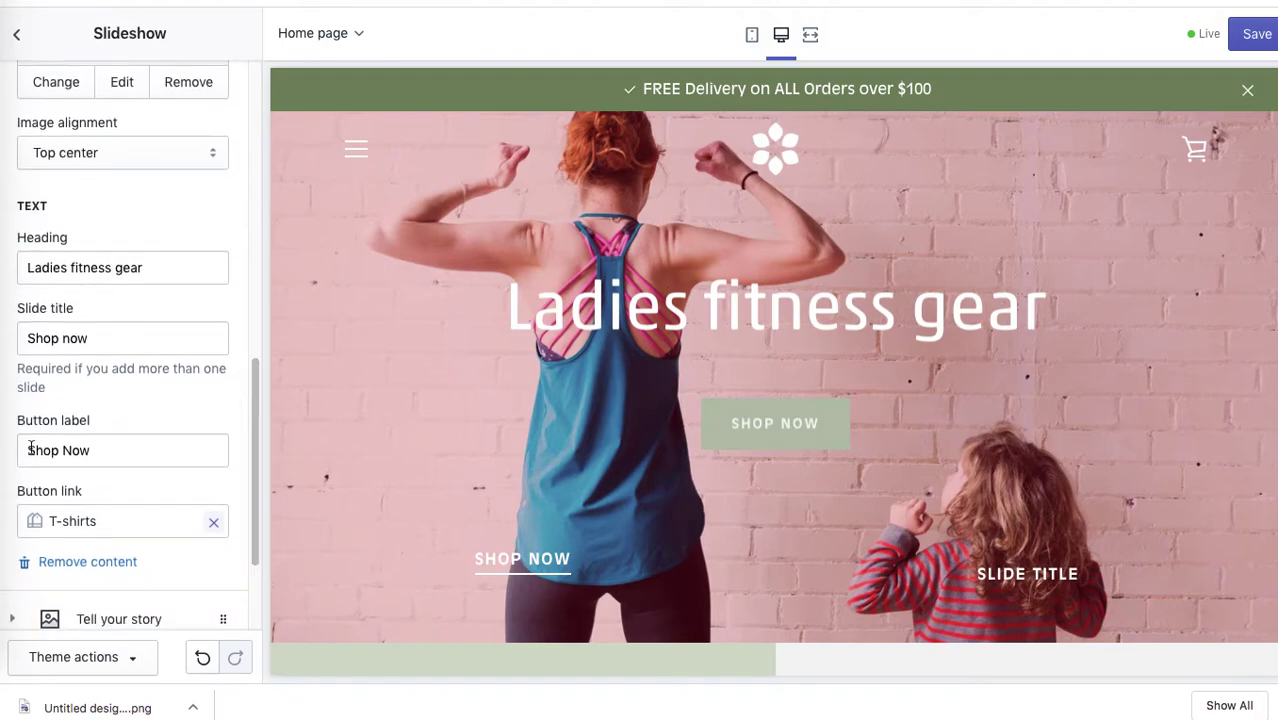
pyautogui.tripleClick(110, 338)
pyautogui.write('T')
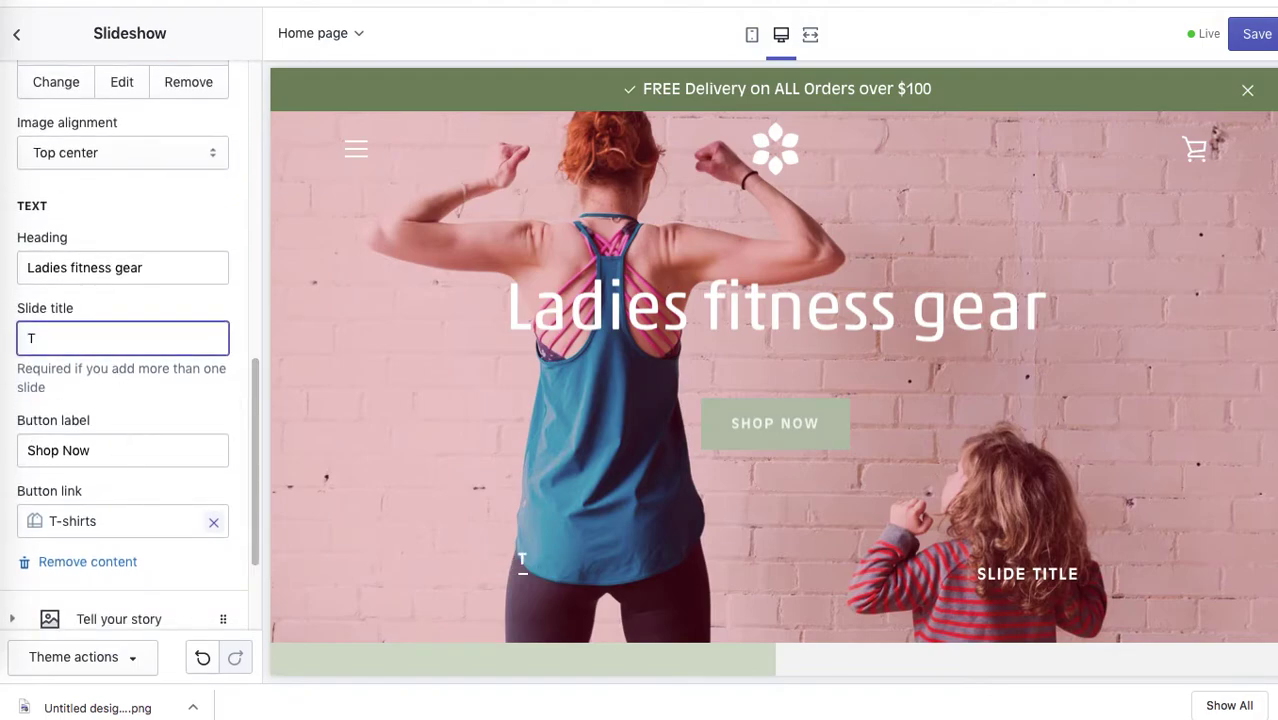
pyautogui.write('-shirts')
pyautogui.press('BackSpace')
pyautogui.press('BackSpace')
pyautogui.press('BackSpace')
pyautogui.press('BackSpace')
pyautogui.press('BackSpace')
pyautogui.press('BackSpace')
pyautogui.press('BackSpace')
pyautogui.press('BackSpace')
pyautogui.write('Ladies Tops')
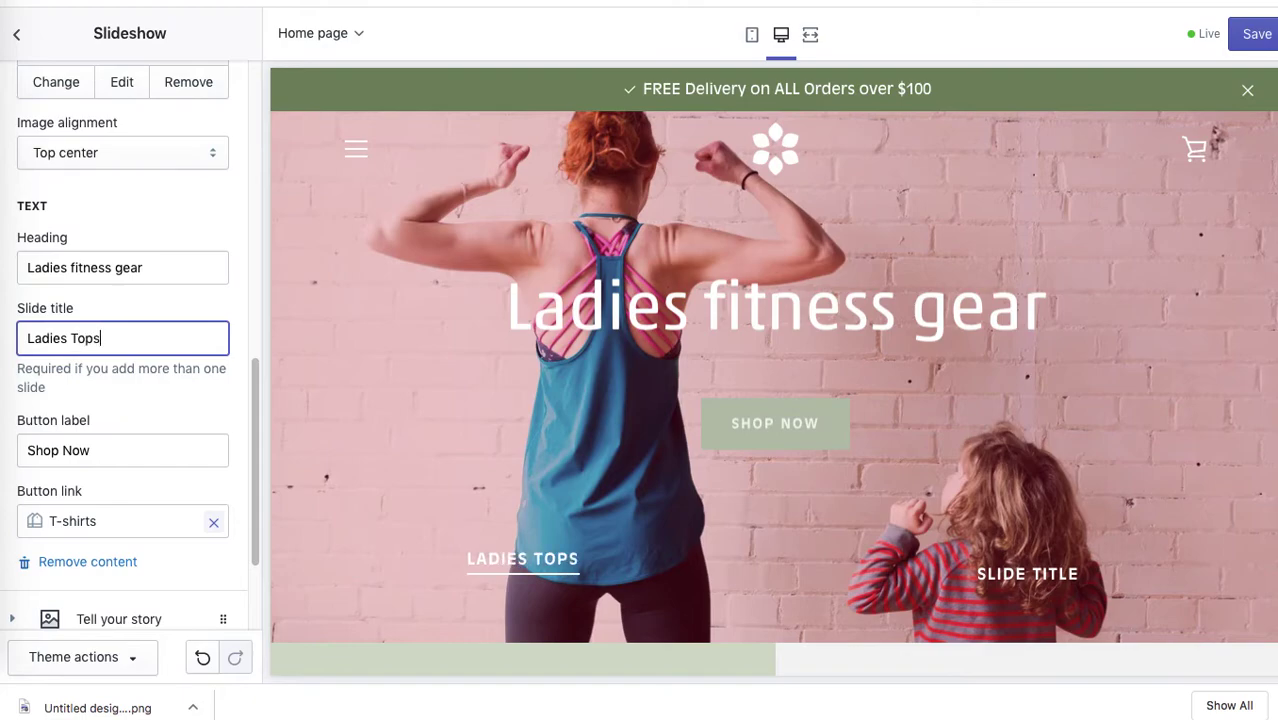
pyautogui.click(183, 202)
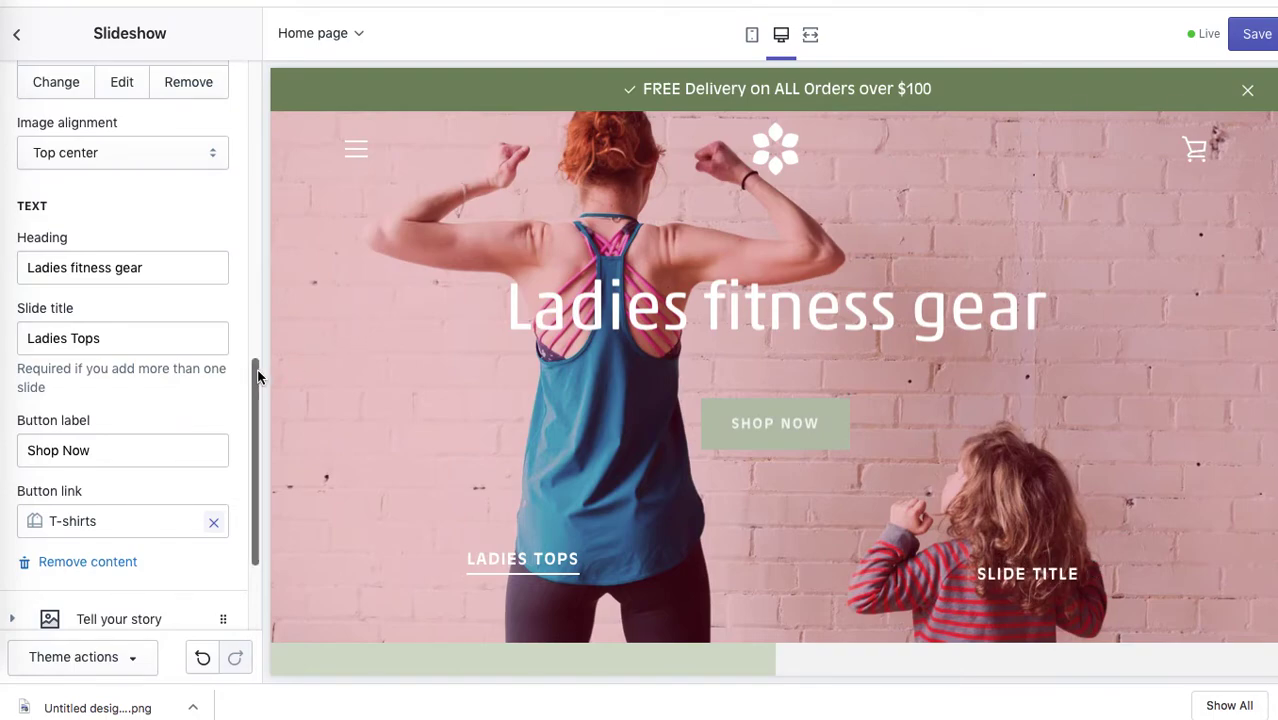
# Collapse the Ladies fitness gear slide and give the Tell your story slide the free gift box photo.
pyautogui.moveTo(253, 378); pyautogui.dragTo(270, 207)
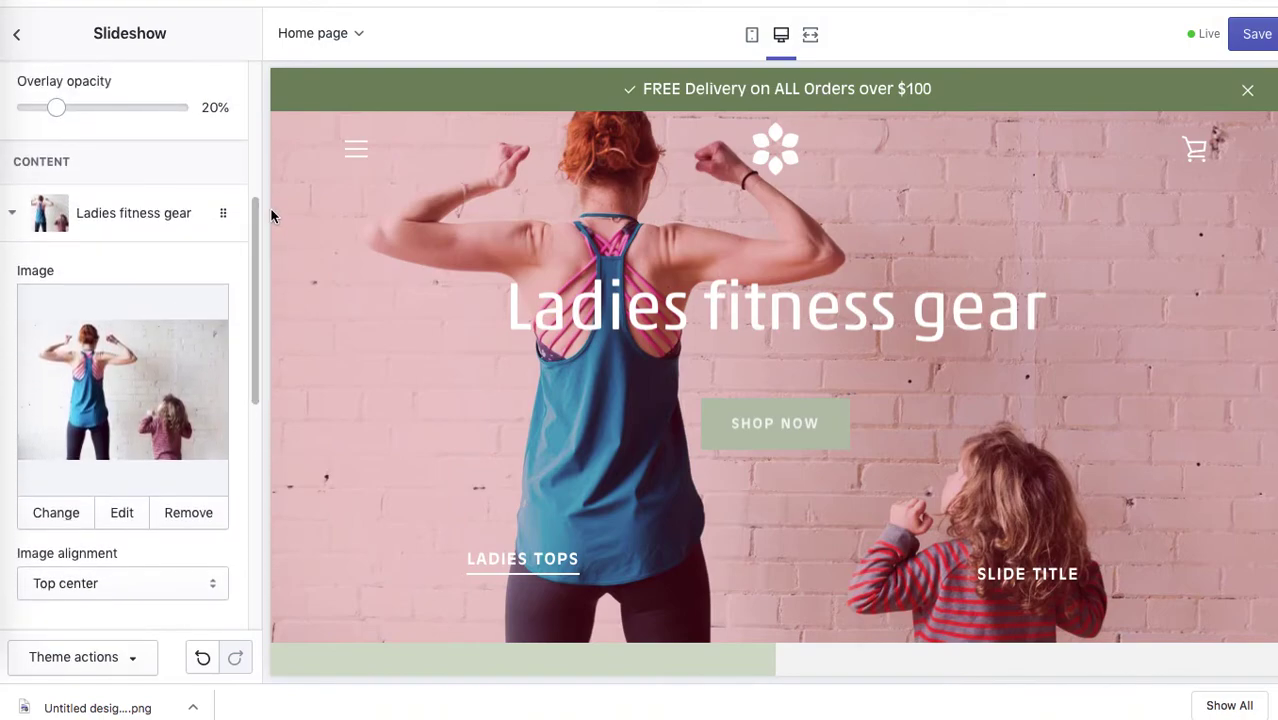
pyautogui.click(159, 216)
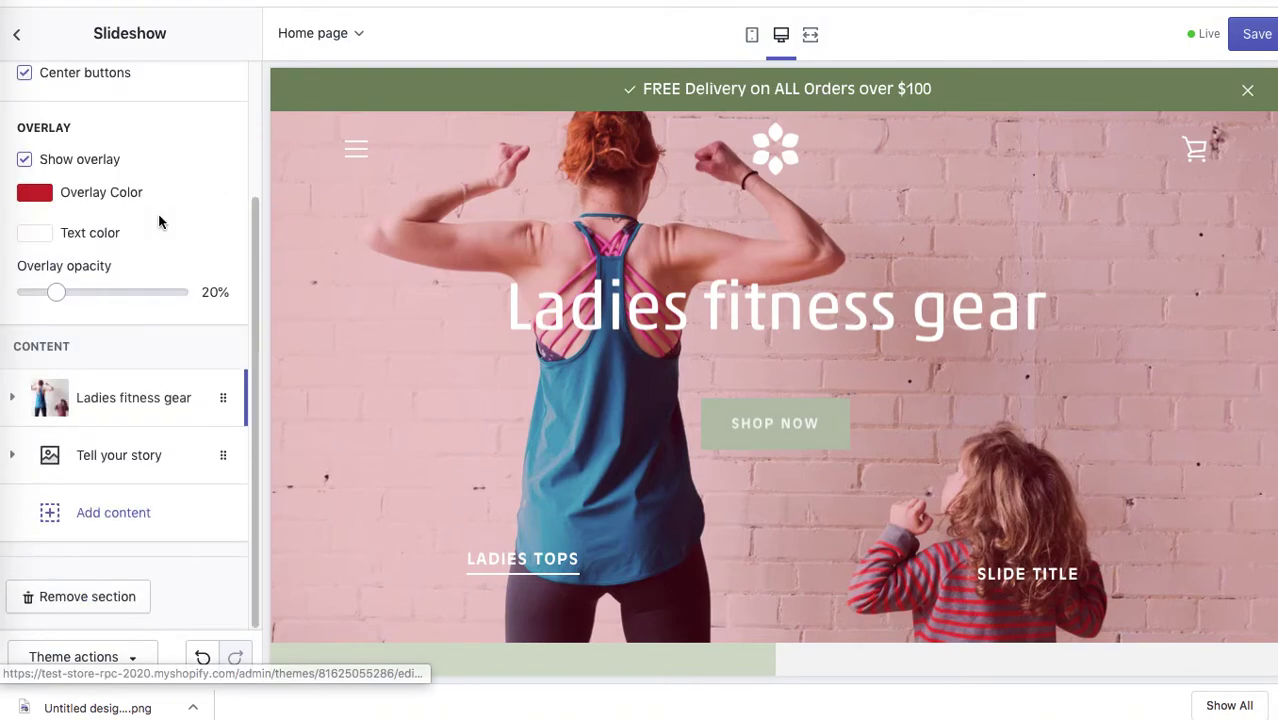
pyautogui.click(123, 456)
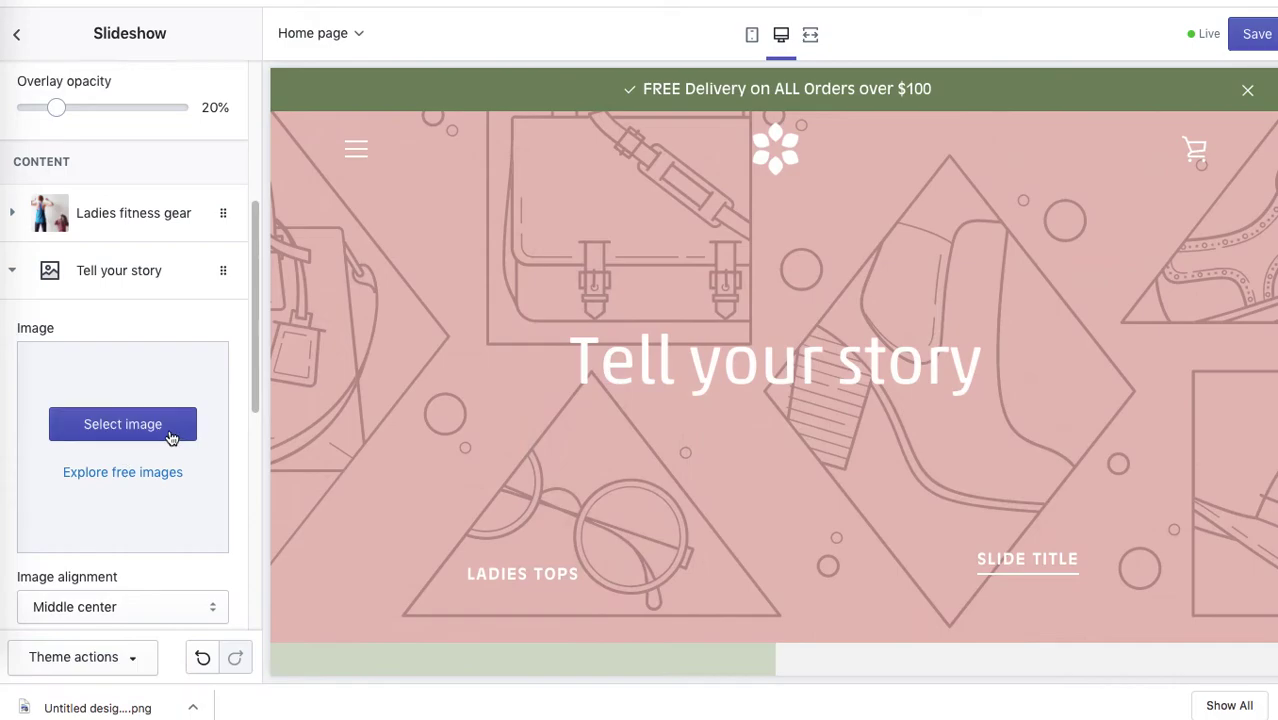
pyautogui.click(171, 437)
pyautogui.click(181, 82)
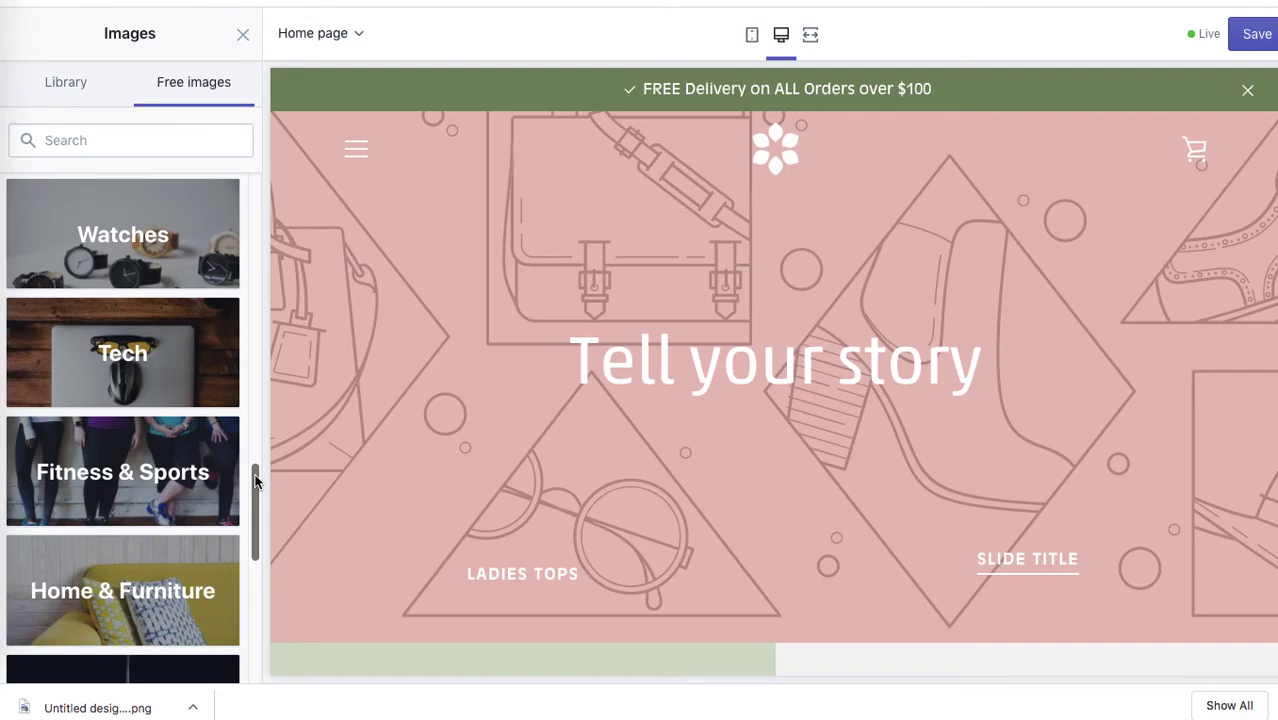
pyautogui.moveTo(256, 481); pyautogui.dragTo(256, 573)
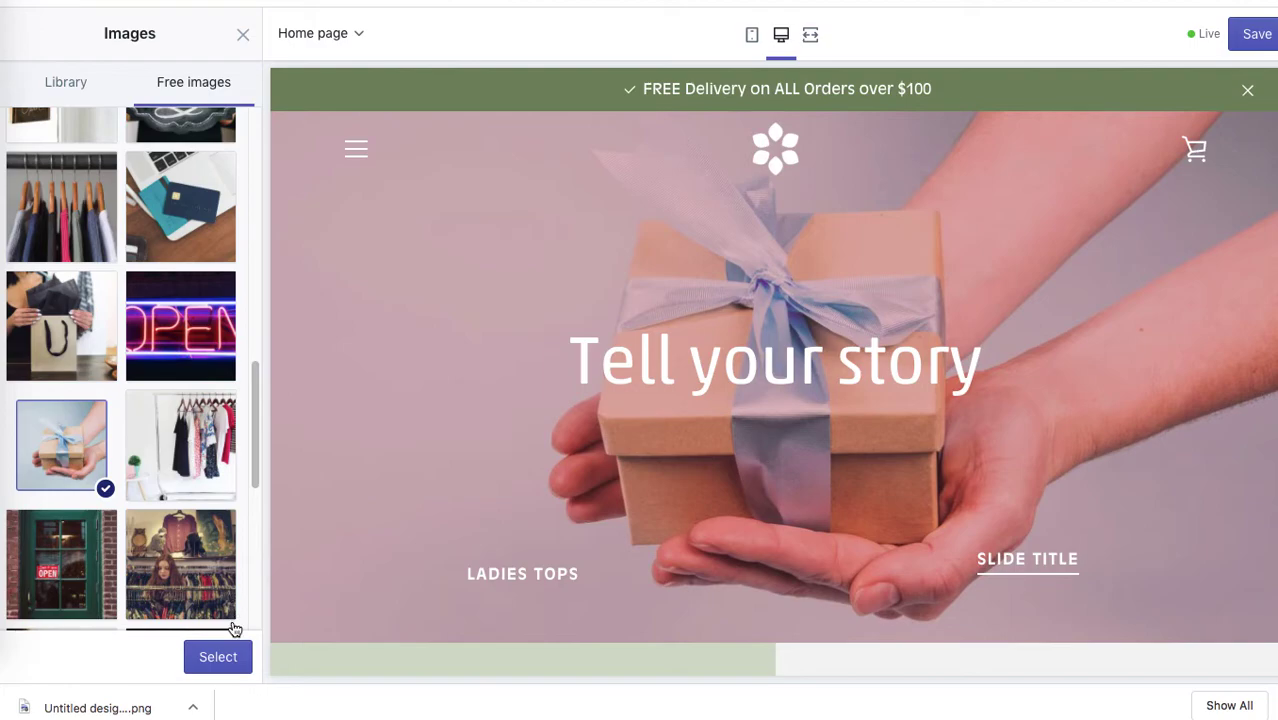
pyautogui.click(220, 656)
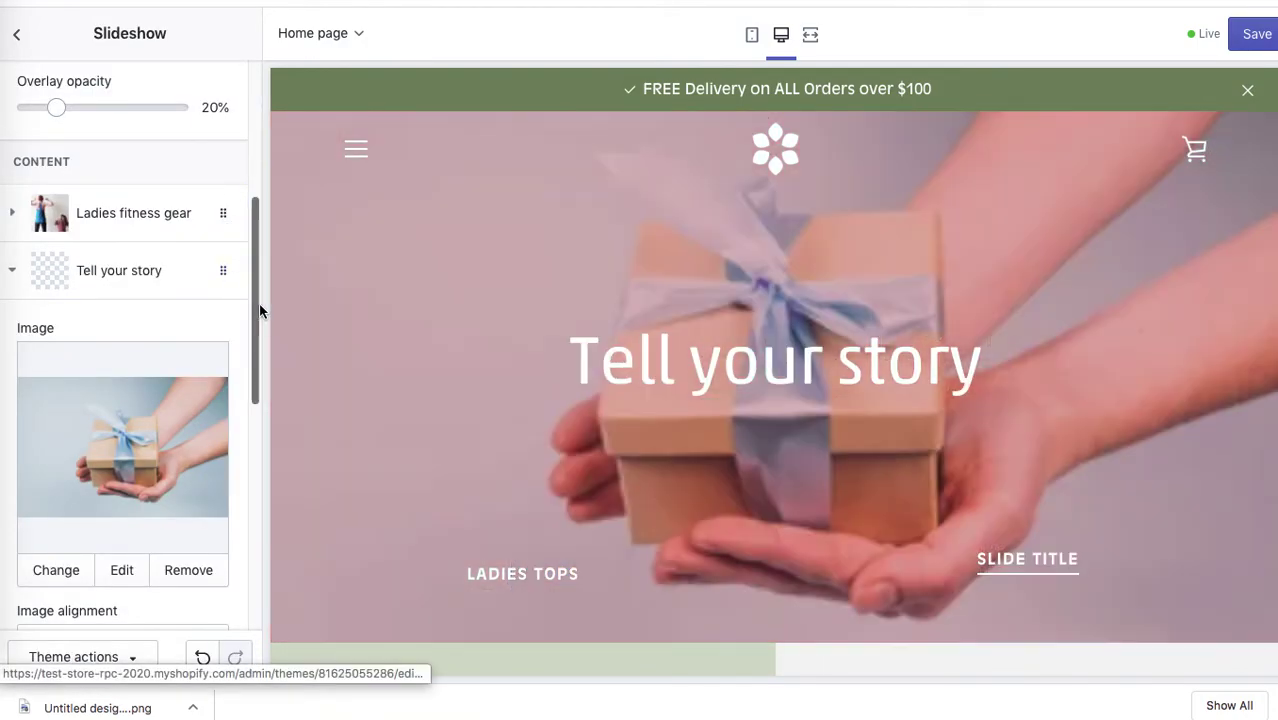
# Change the second slide's heading to 'Get Free Delivery'.
pyautogui.moveTo(254, 314); pyautogui.dragTo(246, 426)
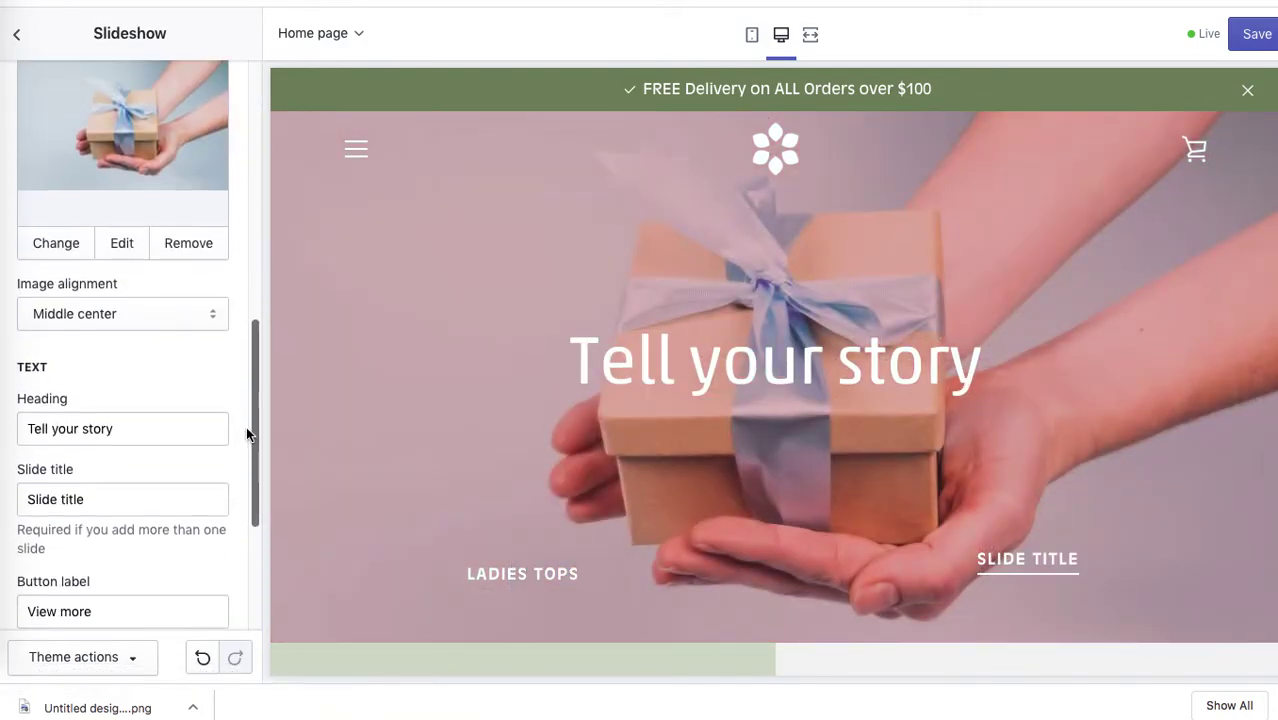
pyautogui.click(121, 243)
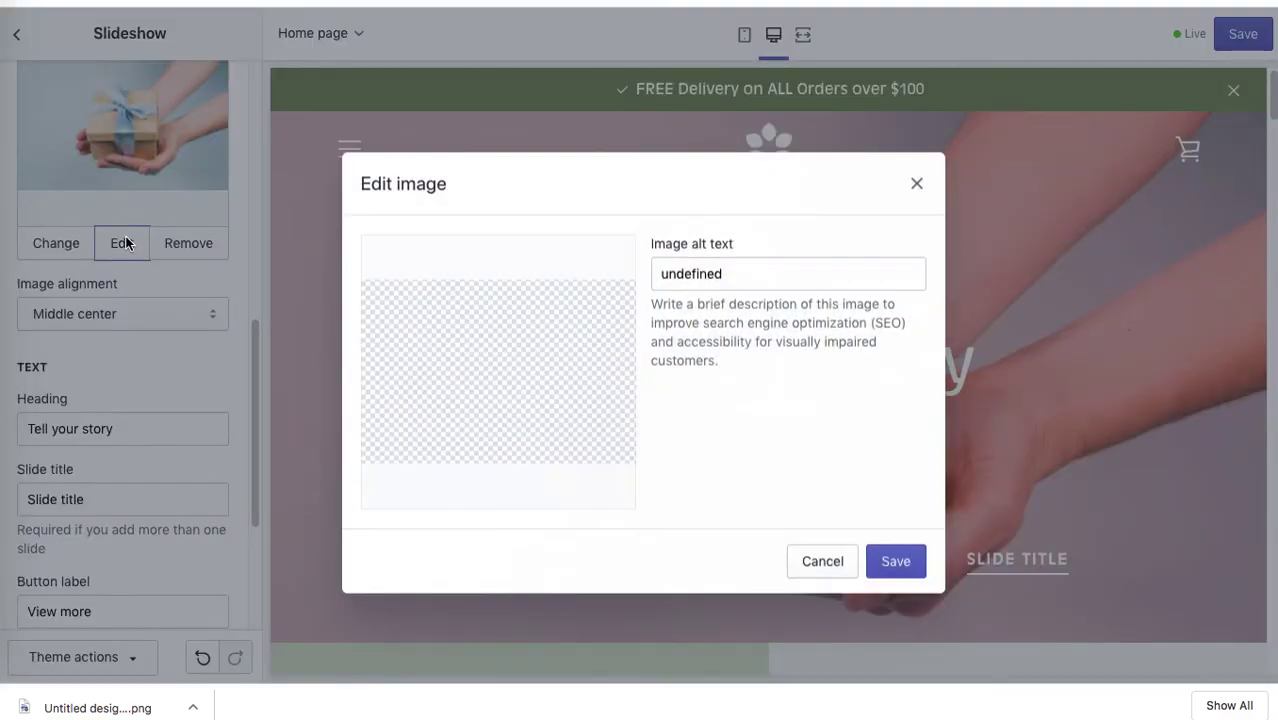
pyautogui.click(919, 180)
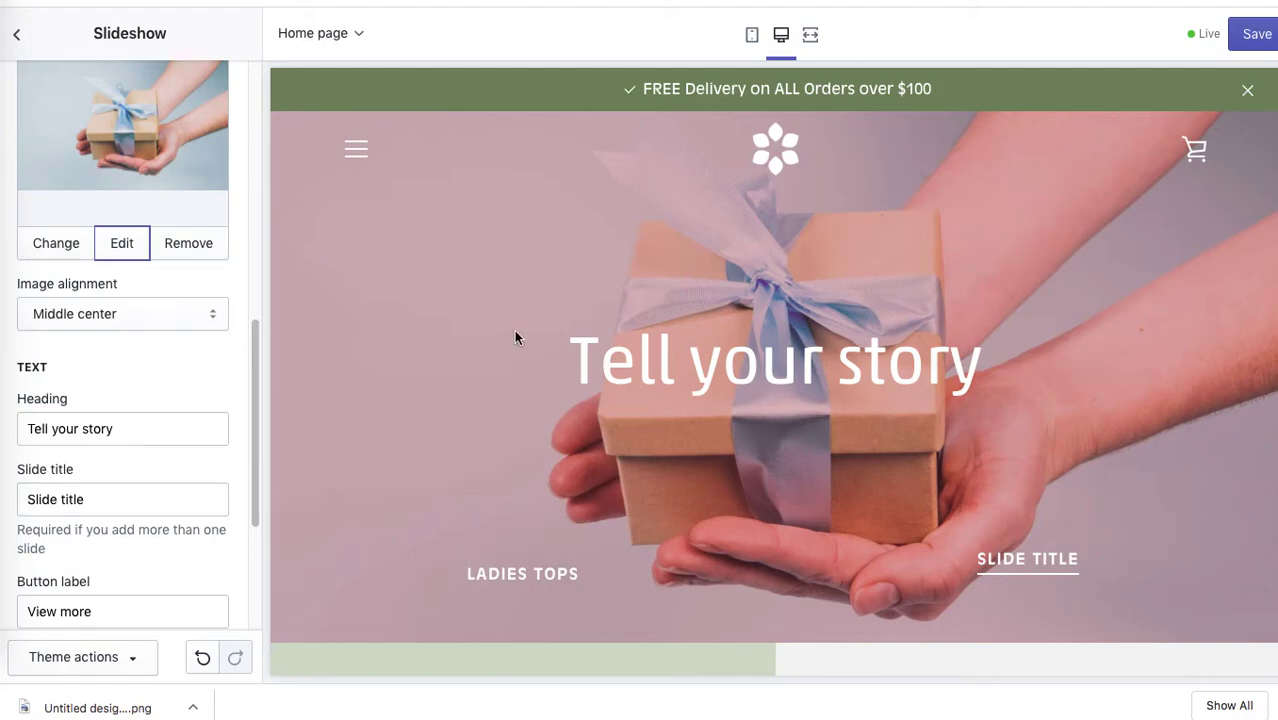
pyautogui.moveTo(118, 428); pyautogui.dragTo(2, 428)
pyautogui.write('Get Free Delivery')
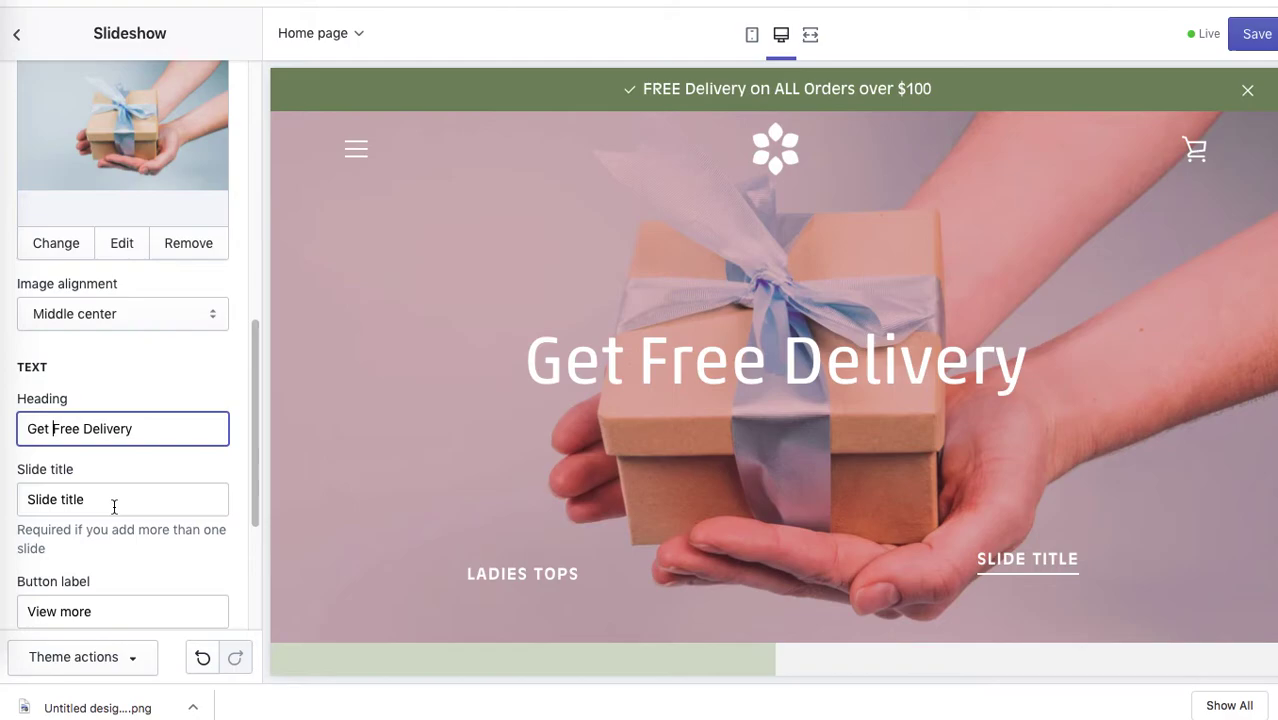
# Replace the second slide's title with 'Free Shipping'.
pyautogui.click(114, 507)
pyautogui.press('super+a')
pyautogui.write('Fr')
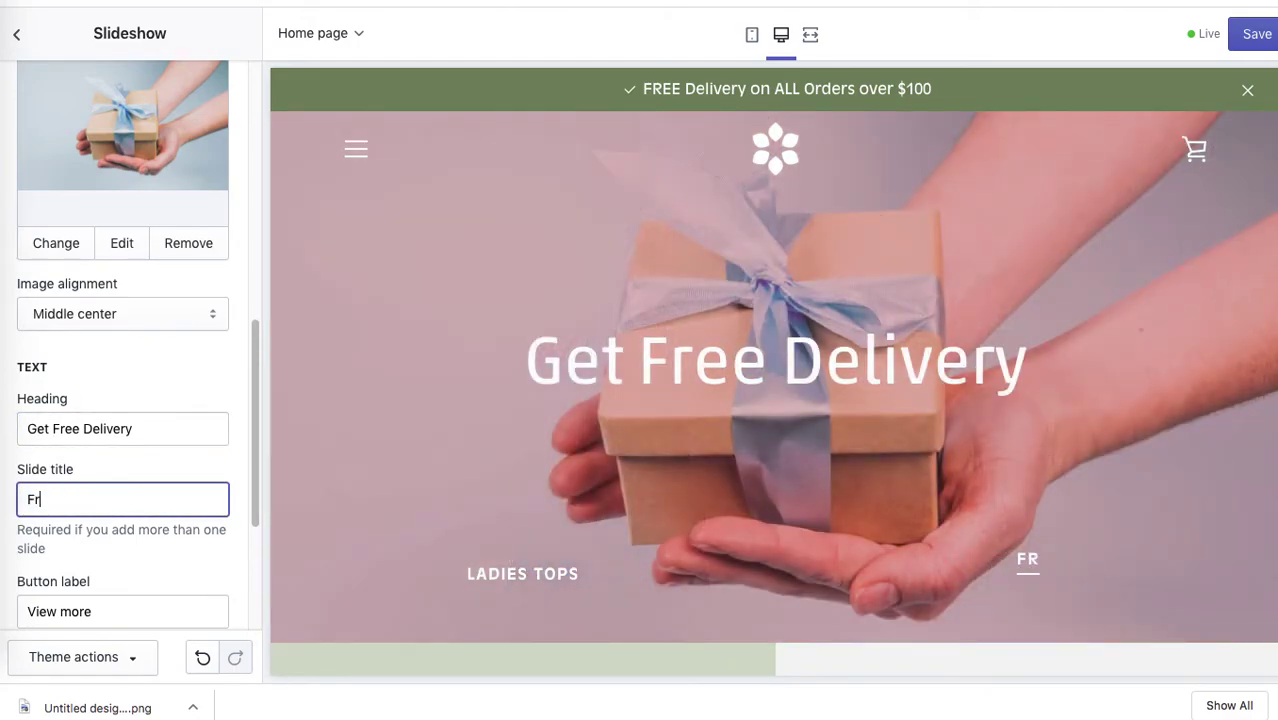
pyautogui.write('ee Shipping')
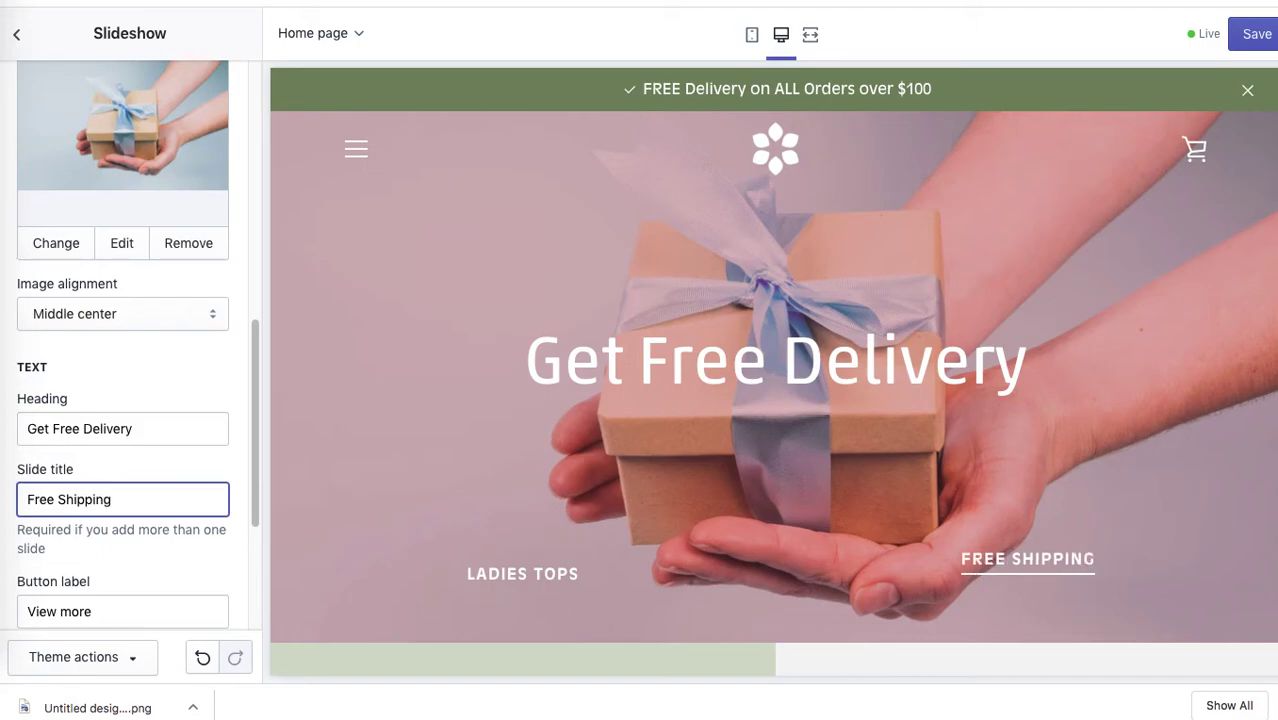
# Link the Get Free Delivery slide's button to the About us page under Pages.
pyautogui.scroll(-3, 241, 558)
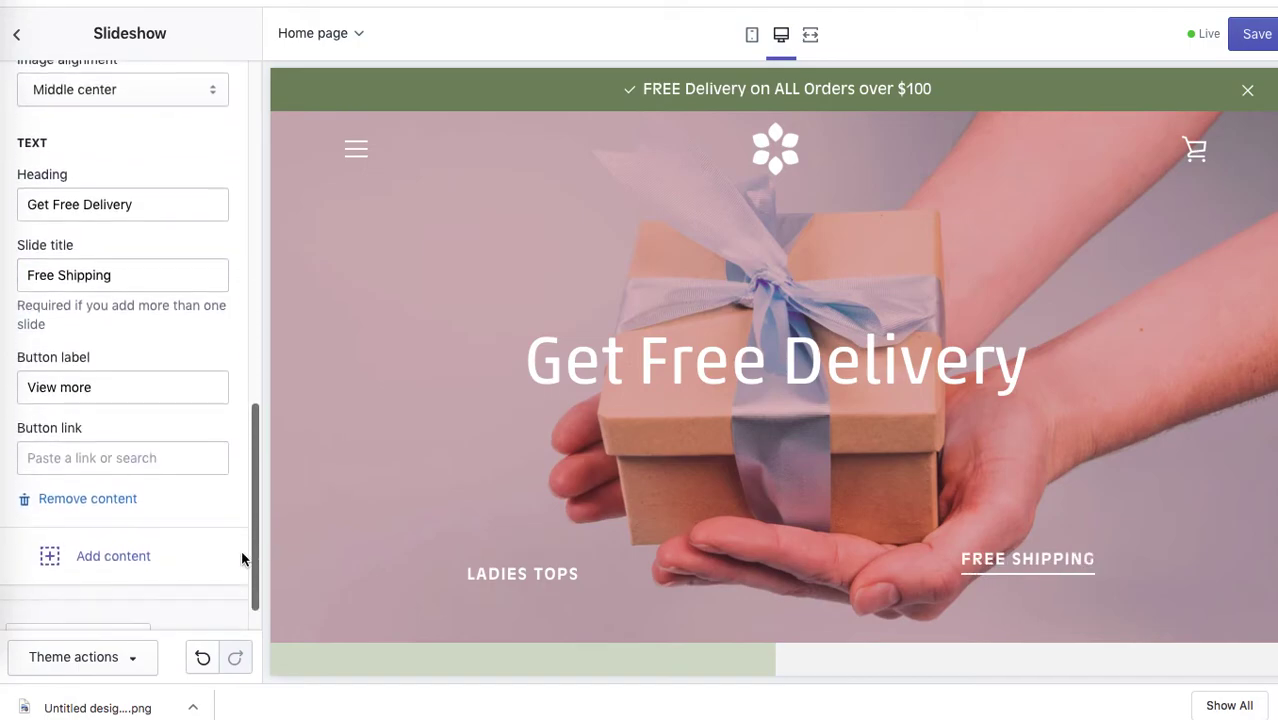
pyautogui.click(125, 414)
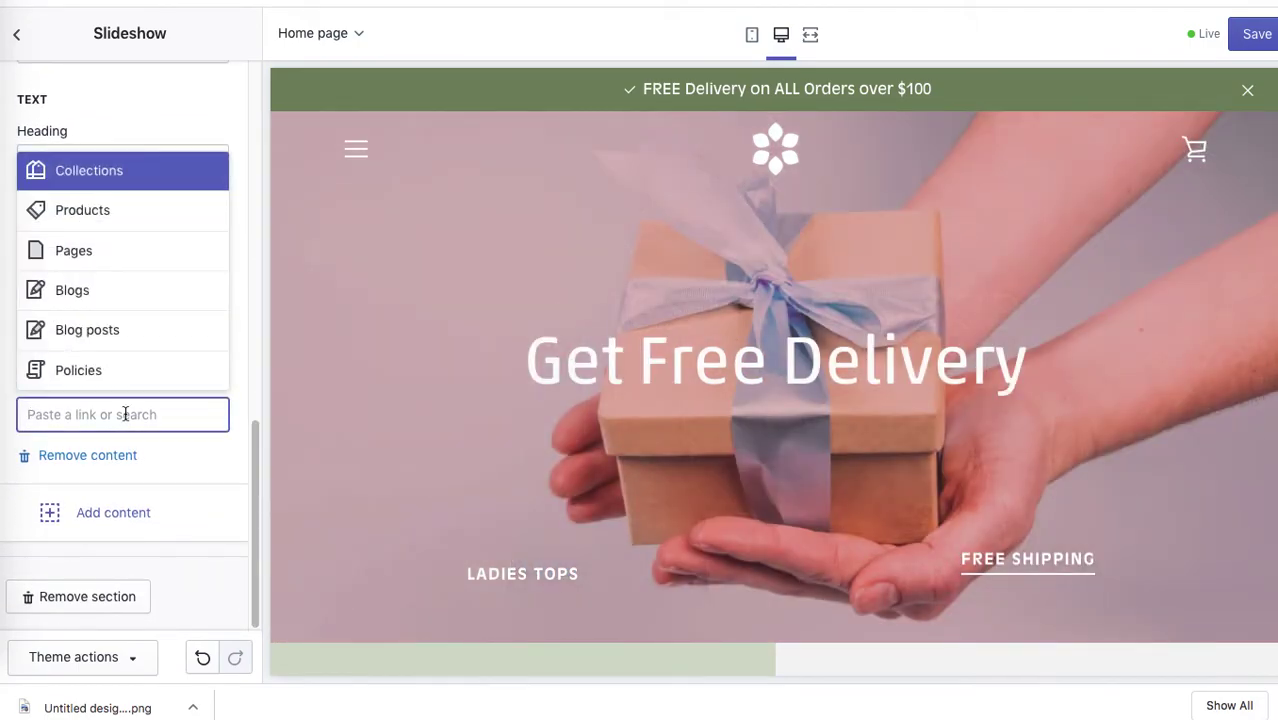
pyautogui.click(88, 252)
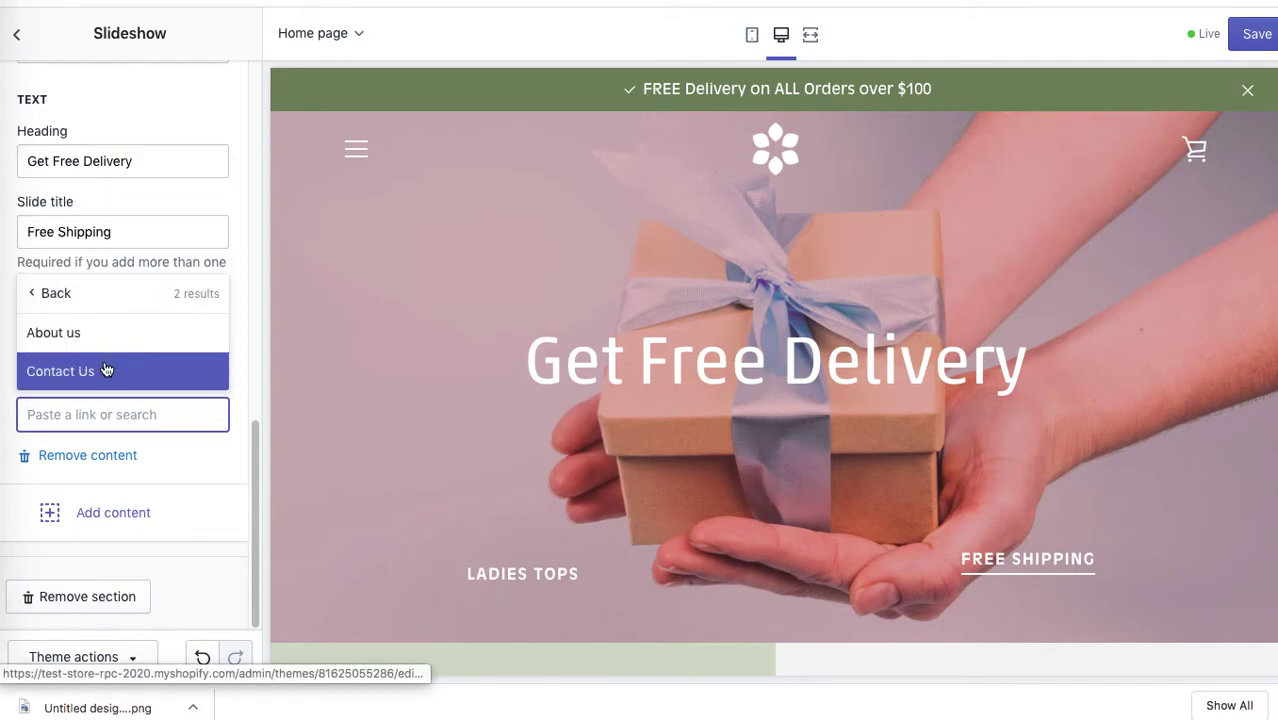
pyautogui.click(105, 332)
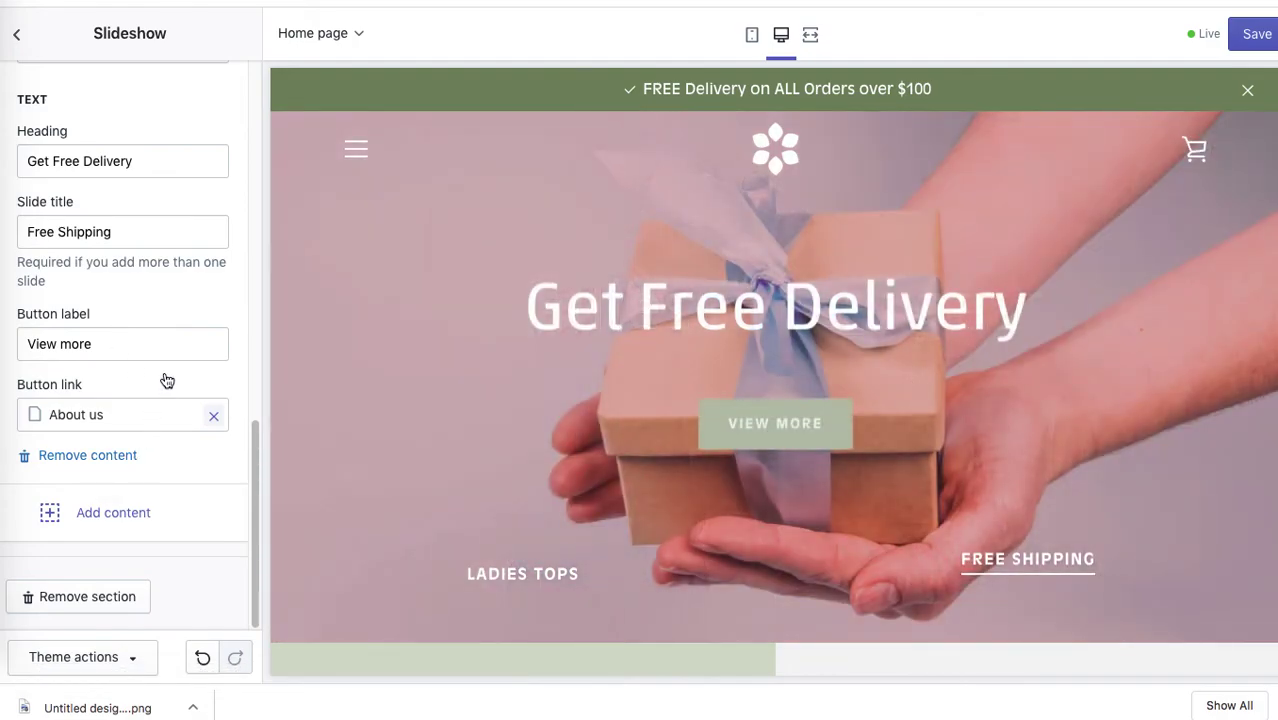
# Replace the button label 'View more' with 'Learn more'.
pyautogui.moveTo(108, 343); pyautogui.dragTo(0, 340)
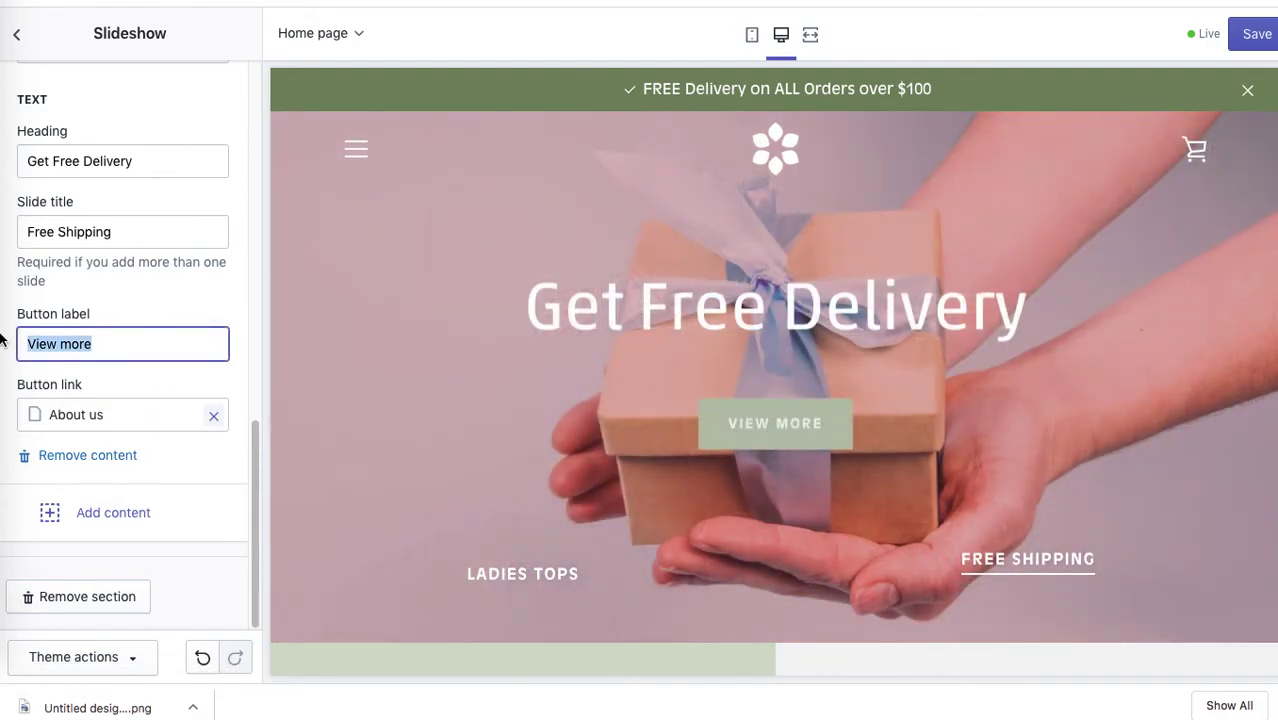
pyautogui.write('Learn more')
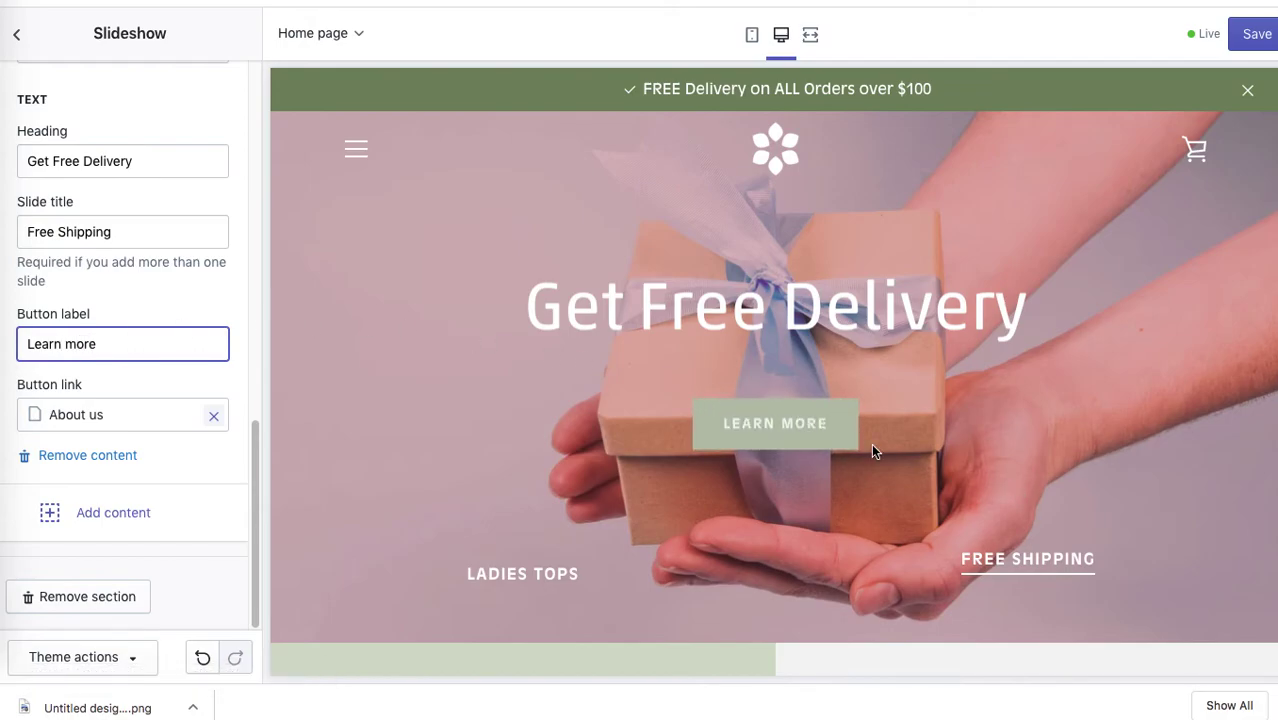
pyautogui.click(229, 289)
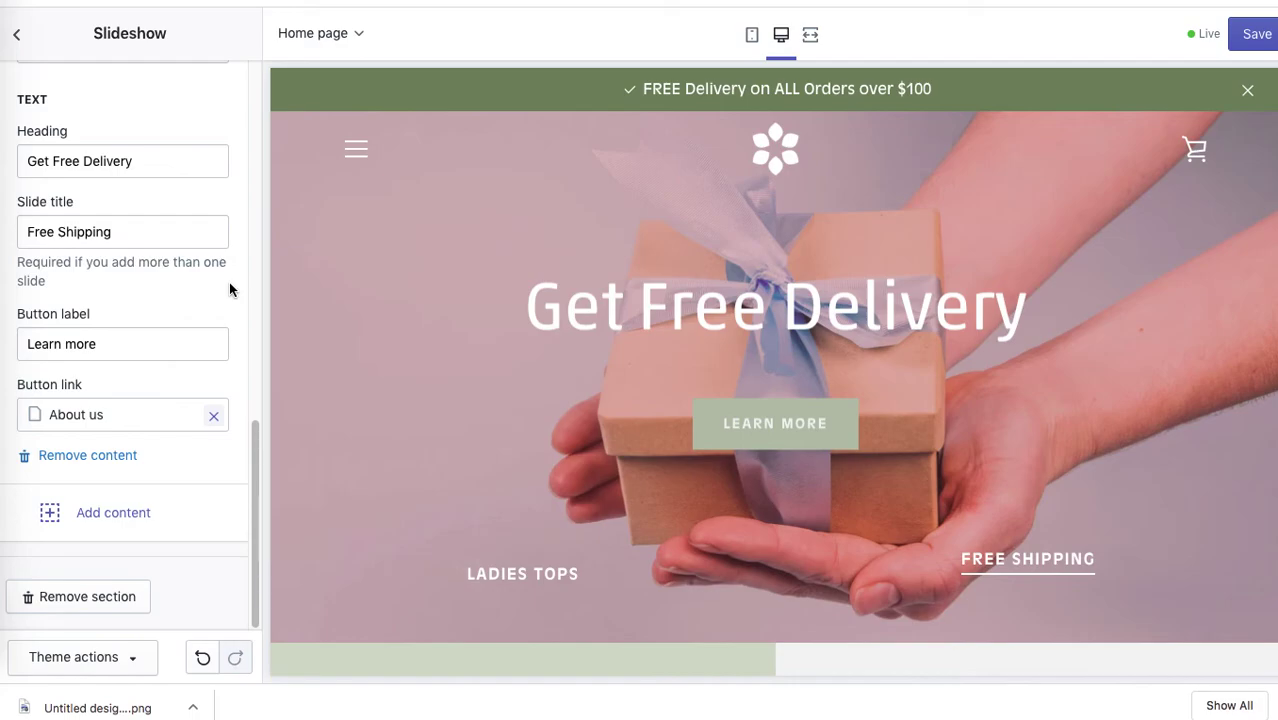
pyautogui.moveTo(253, 456); pyautogui.dragTo(264, 251)
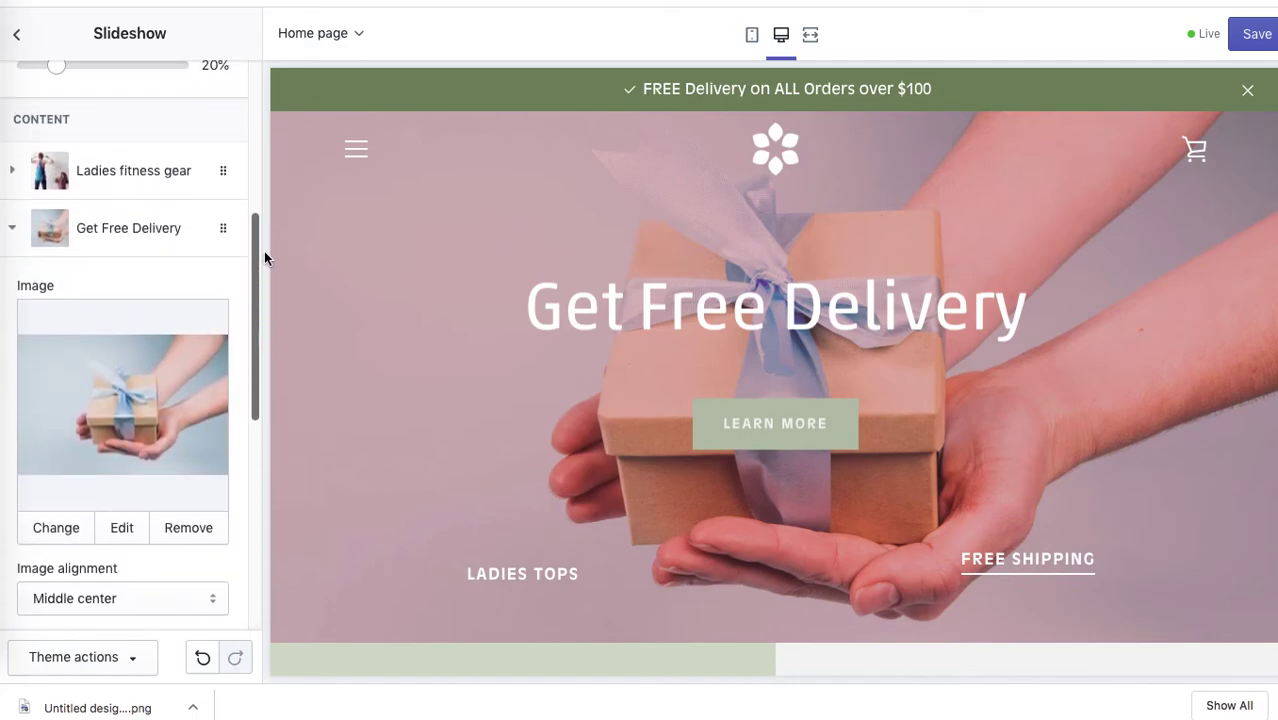
pyautogui.click(155, 238)
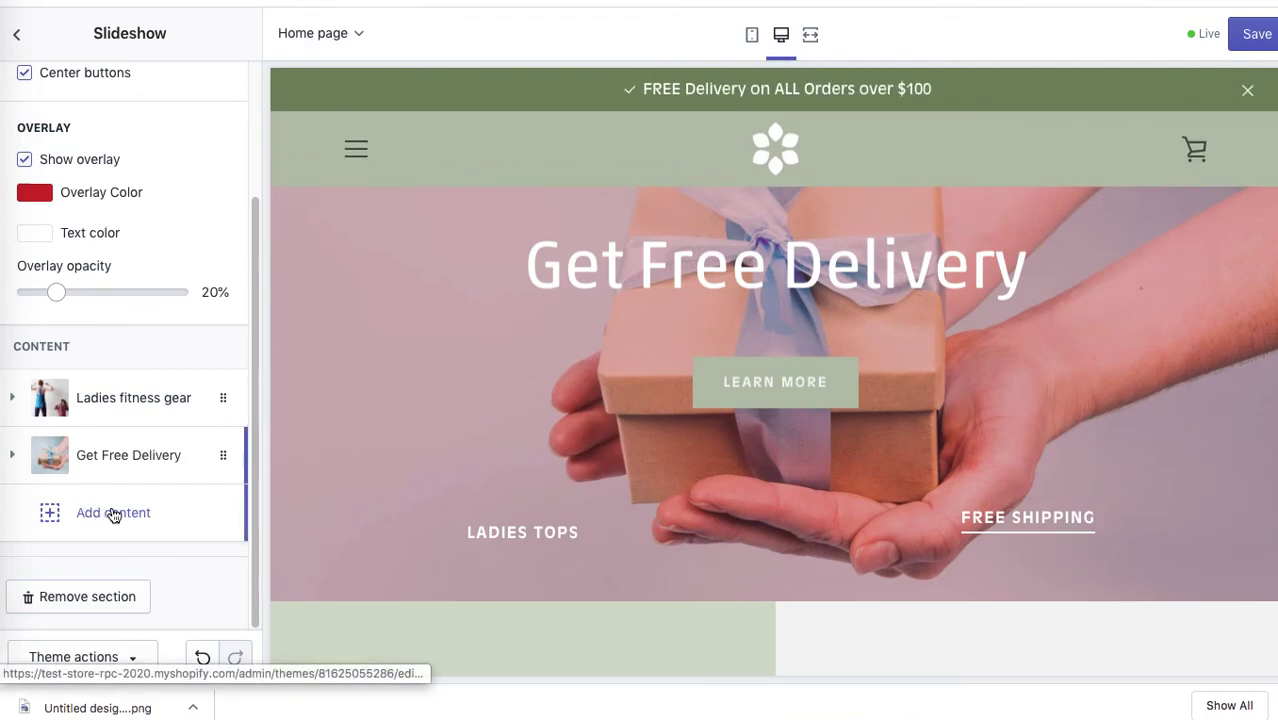
pyautogui.click(113, 514)
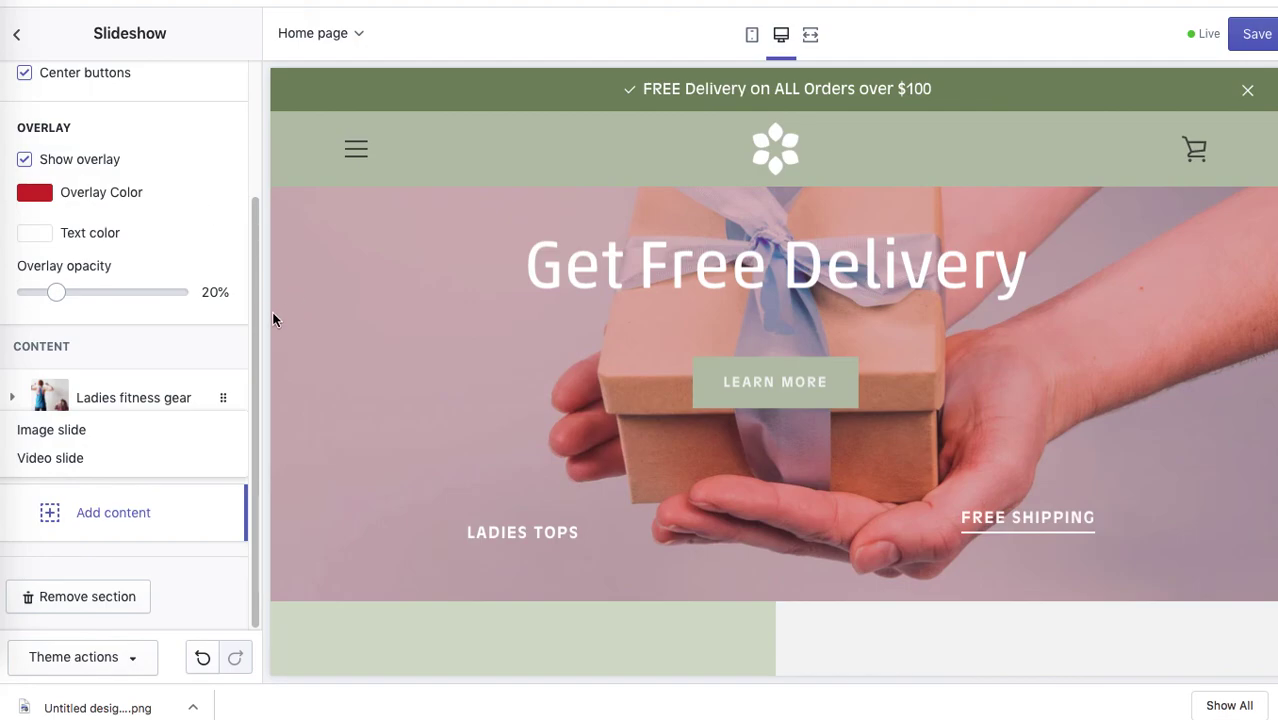
pyautogui.click(100, 526)
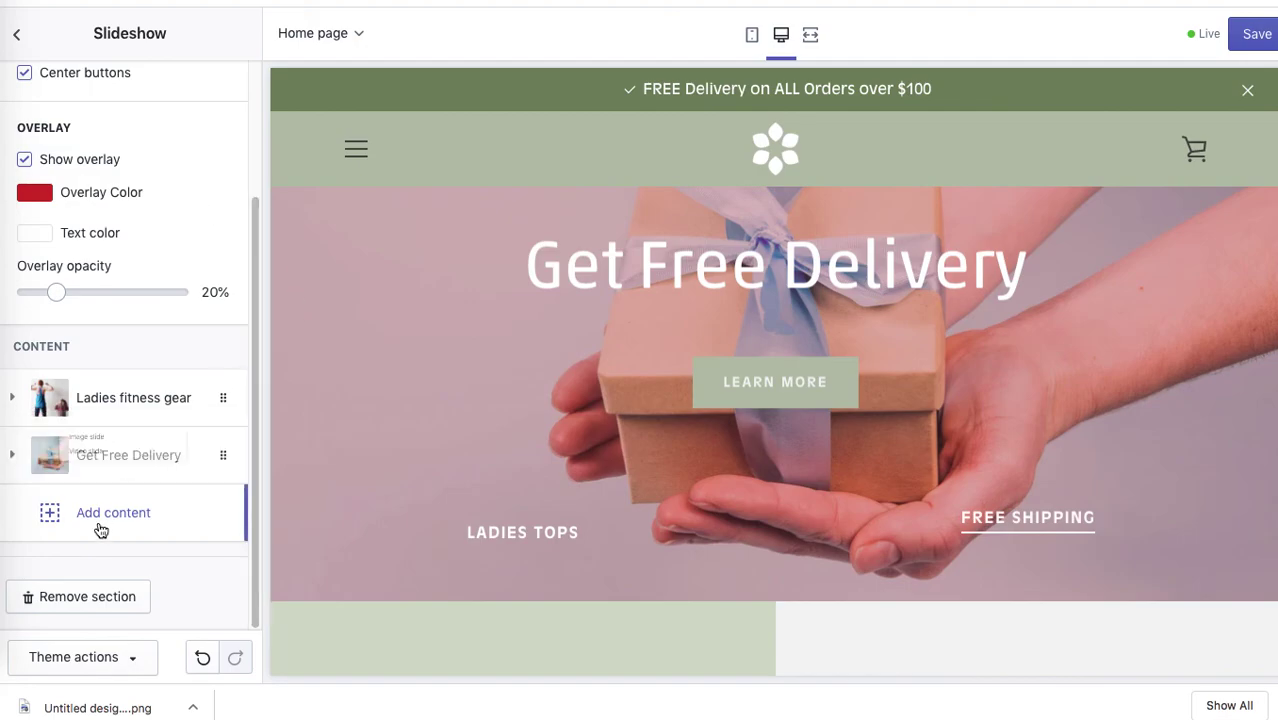
pyautogui.click(68, 430)
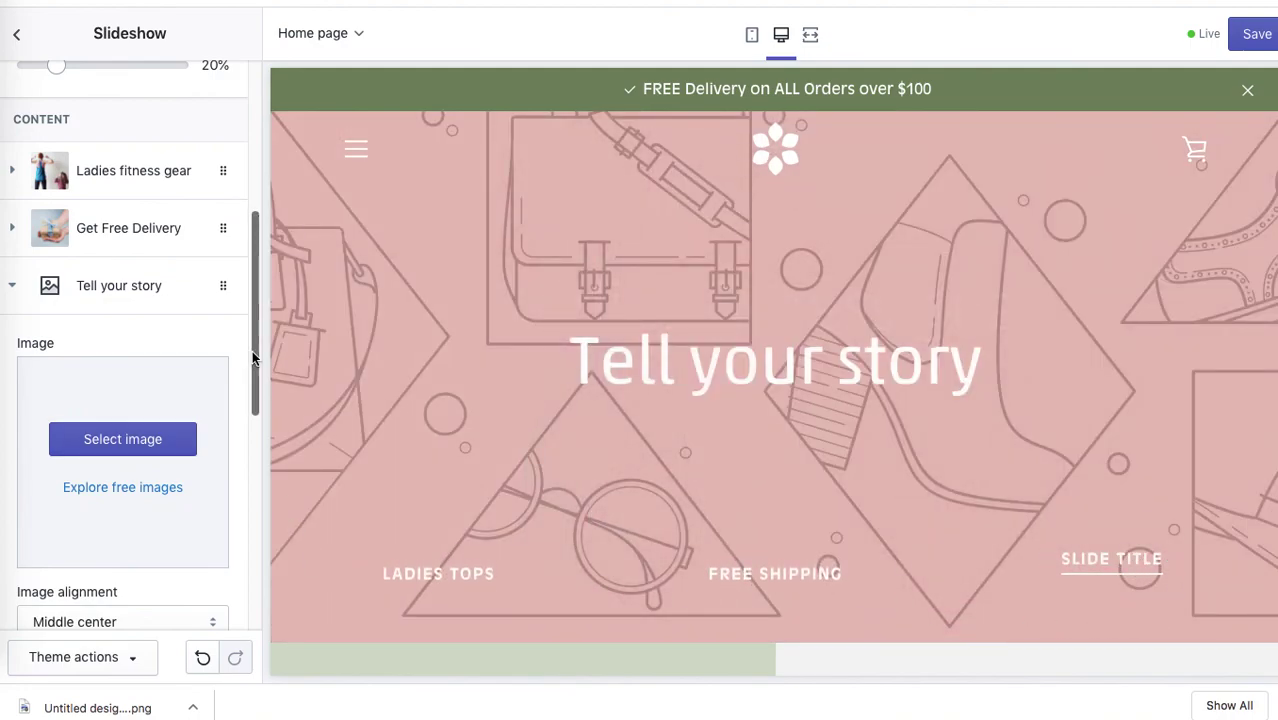
pyautogui.moveTo(253, 357); pyautogui.dragTo(243, 593)
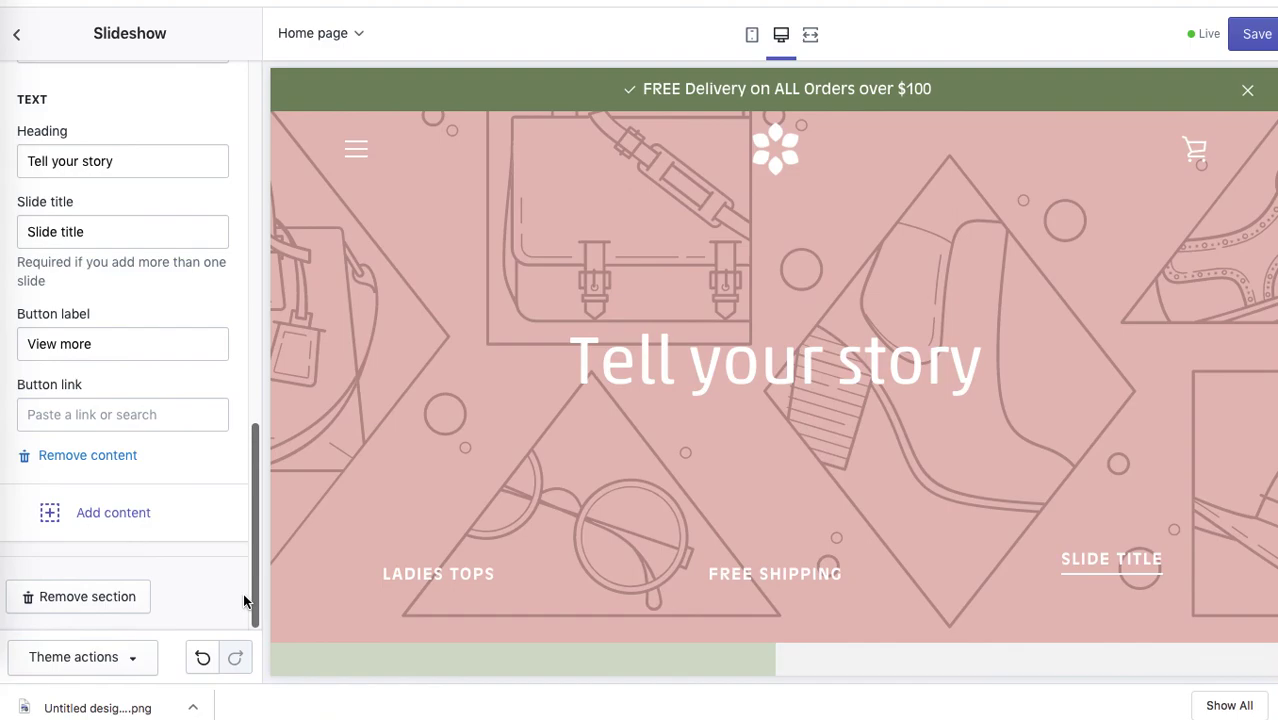
pyautogui.click(126, 458)
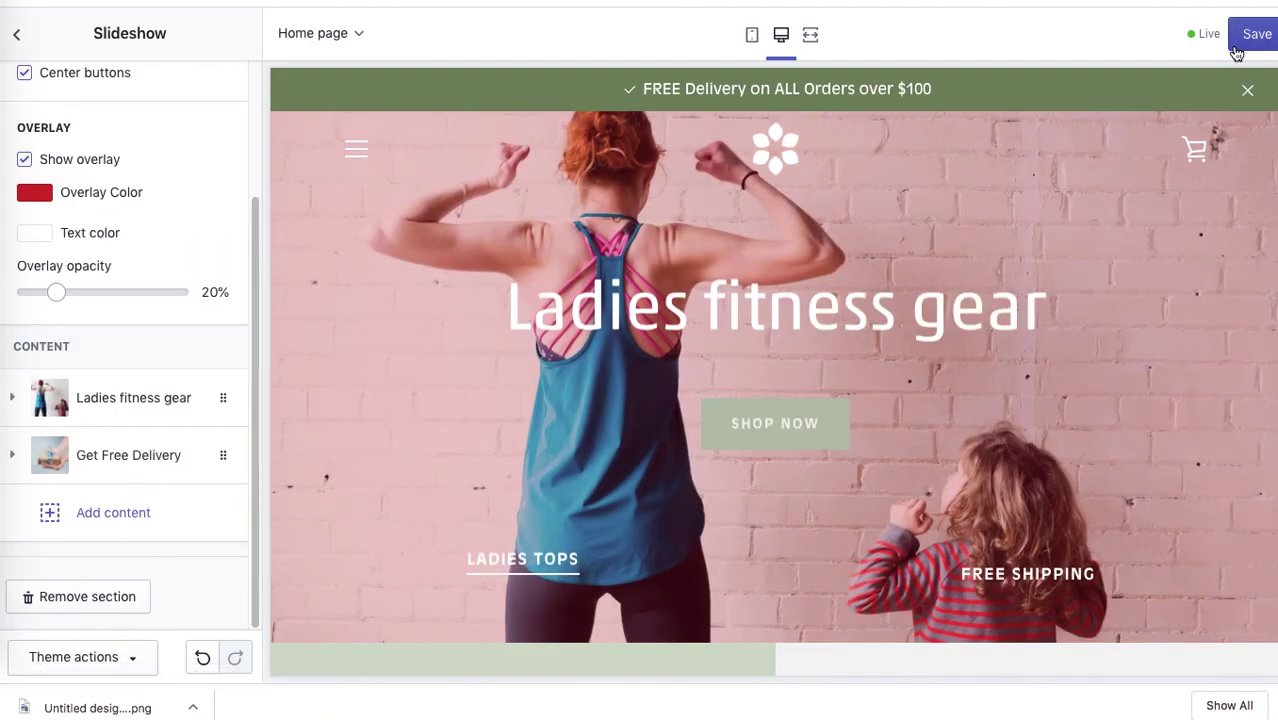